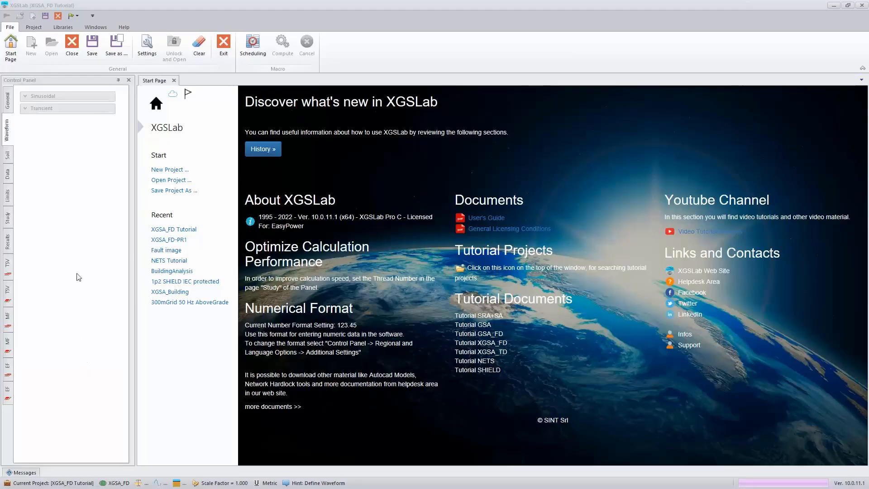
# Step: Open the project information, enter a project name beginning with "Xgsa" and apply it
pyautogui.click(34, 27)
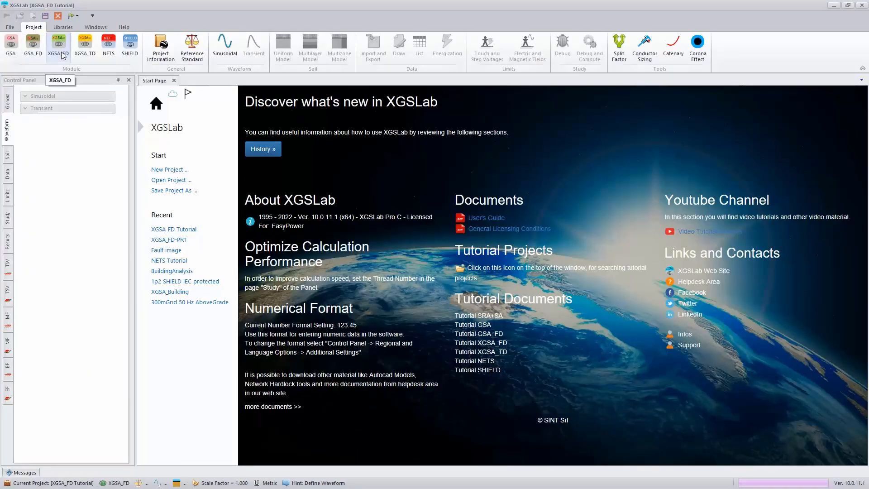
pyautogui.click(160, 65)
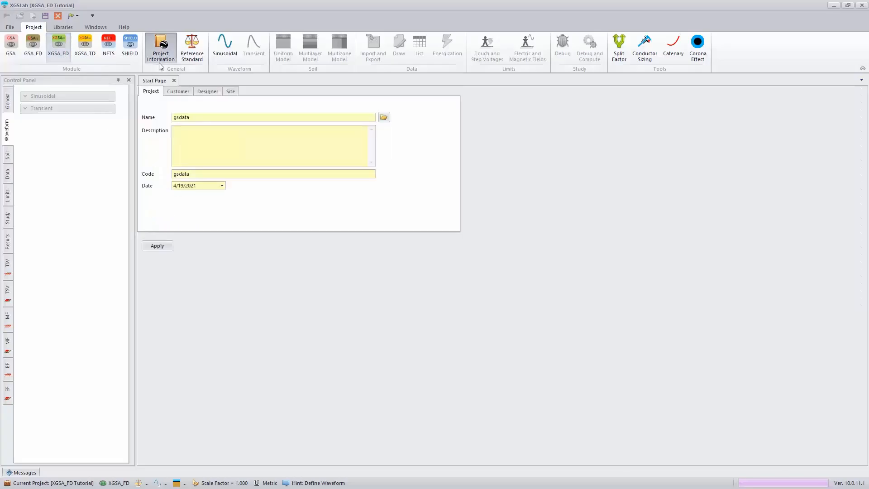
pyautogui.doubleClick(200, 119)
pyautogui.write('X')
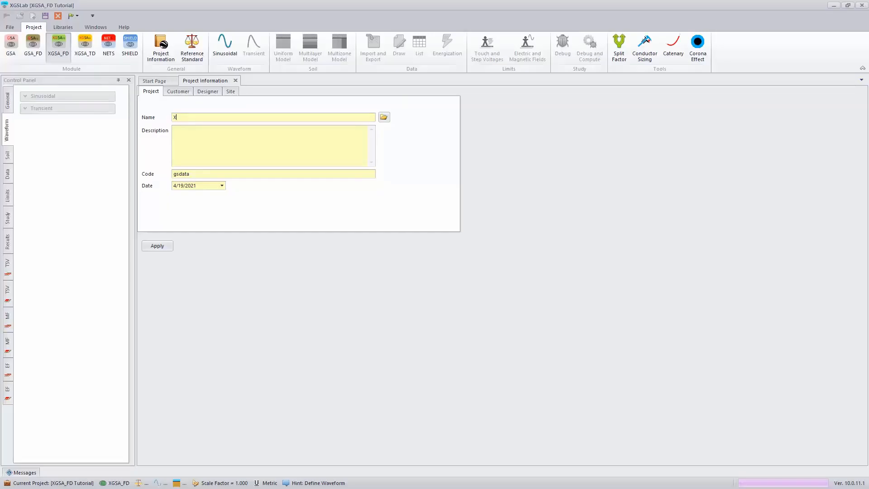
pyautogui.write('gsa-')
pyautogui.click(162, 249)
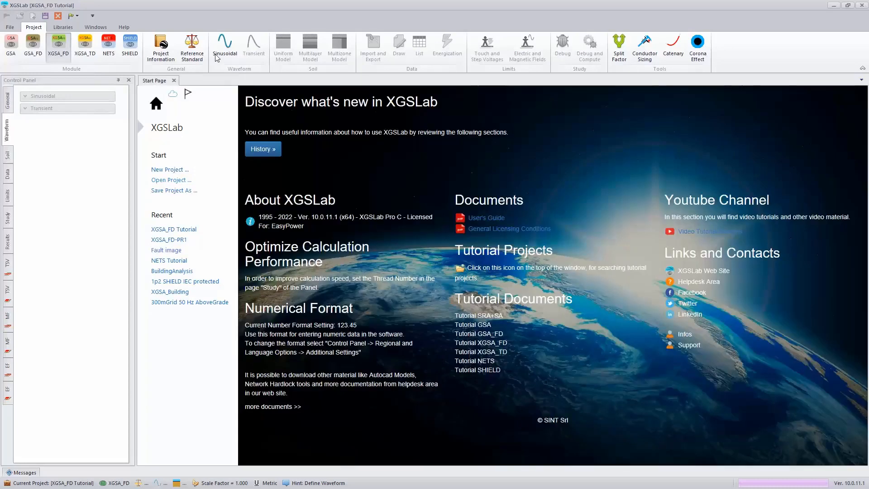
# Step: Set the reference standards for touch and step voltages, split factor and conductor sizing to EN 50522:2010
pyautogui.click(192, 45)
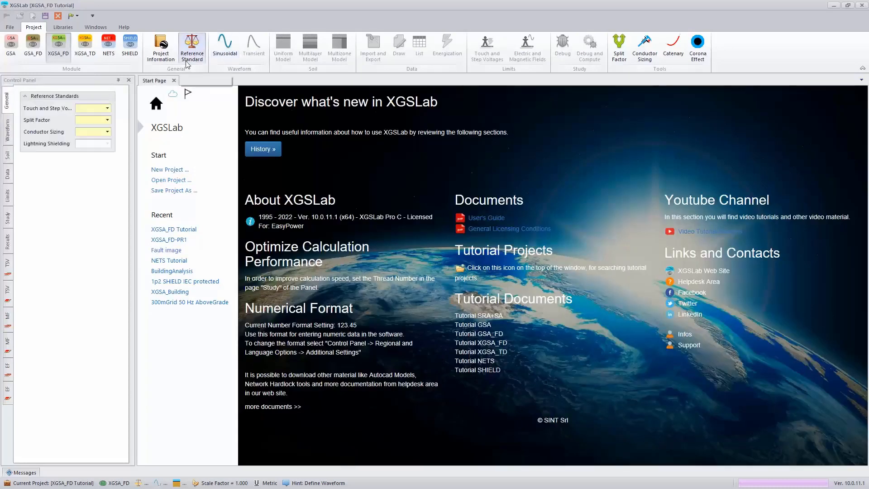
pyautogui.click(108, 108)
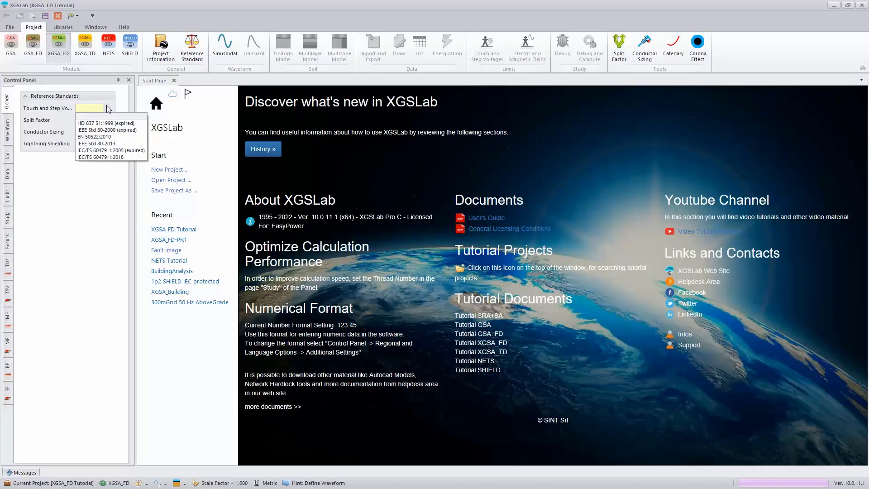
pyautogui.click(106, 137)
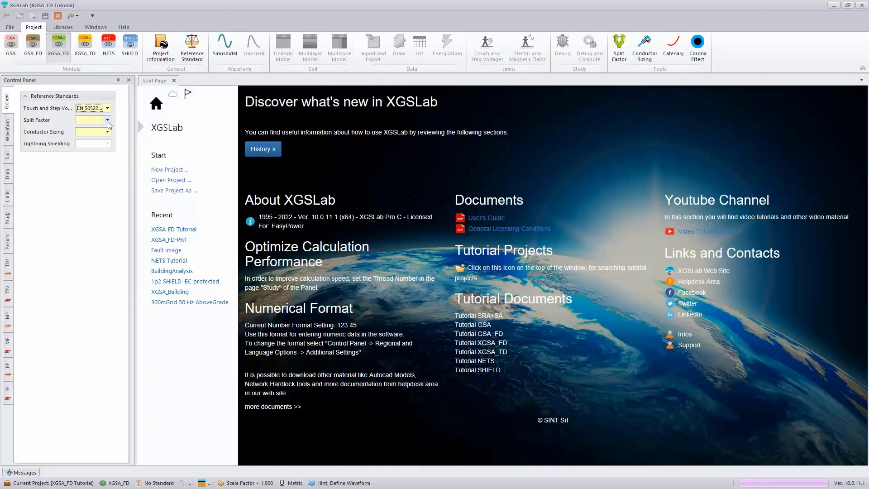
pyautogui.click(108, 121)
pyautogui.click(114, 143)
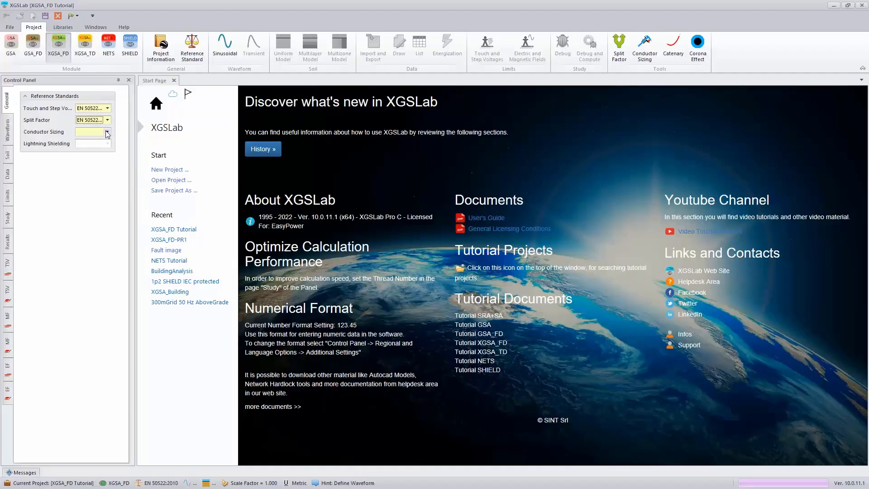
pyautogui.click(108, 132)
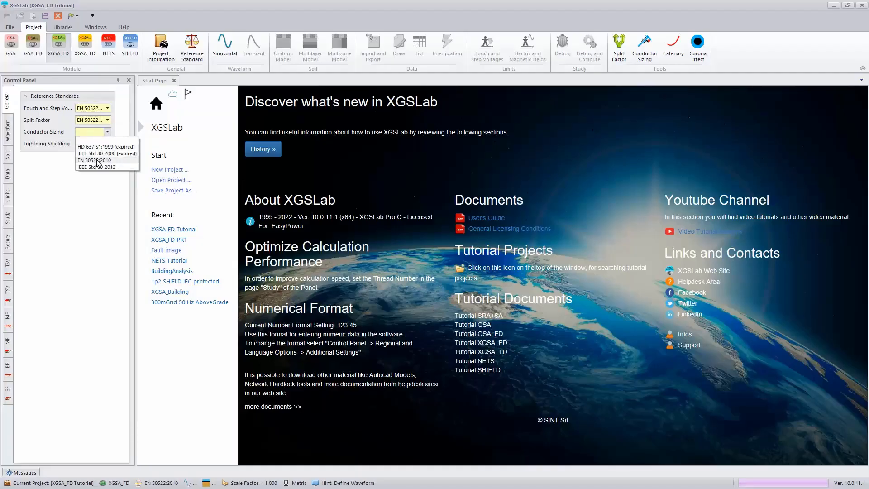
pyautogui.click(97, 161)
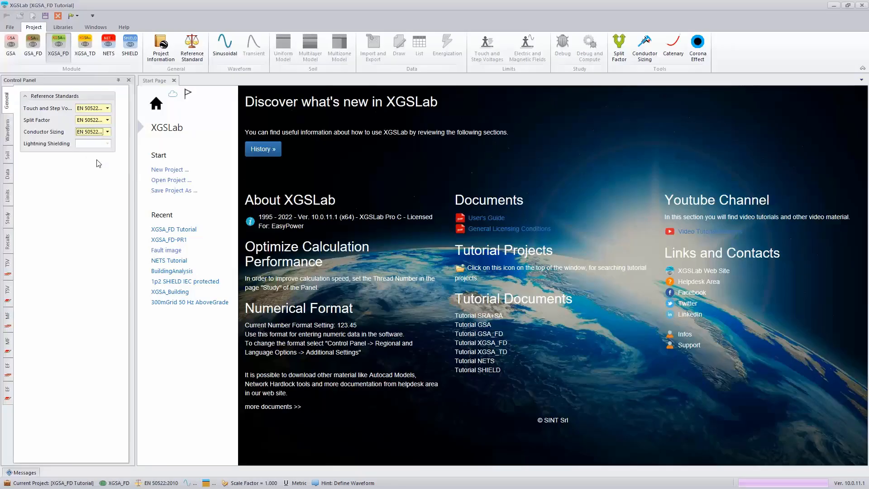
pyautogui.click(107, 108)
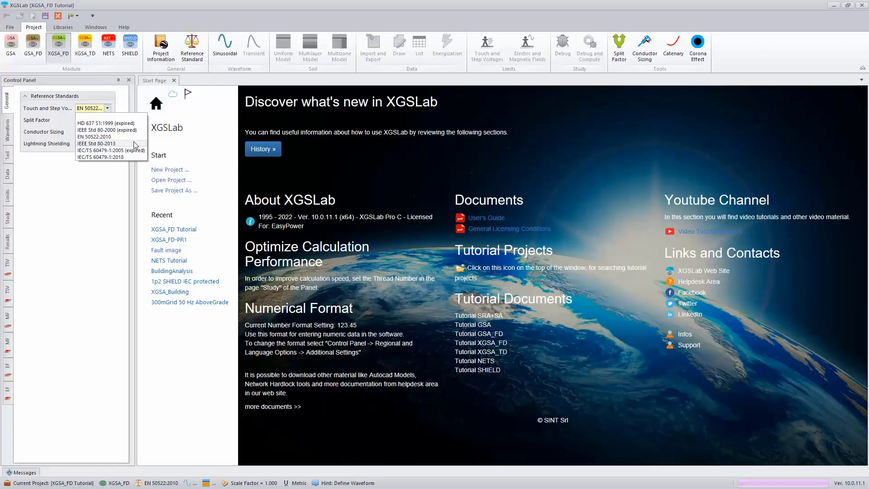
pyautogui.click(41, 111)
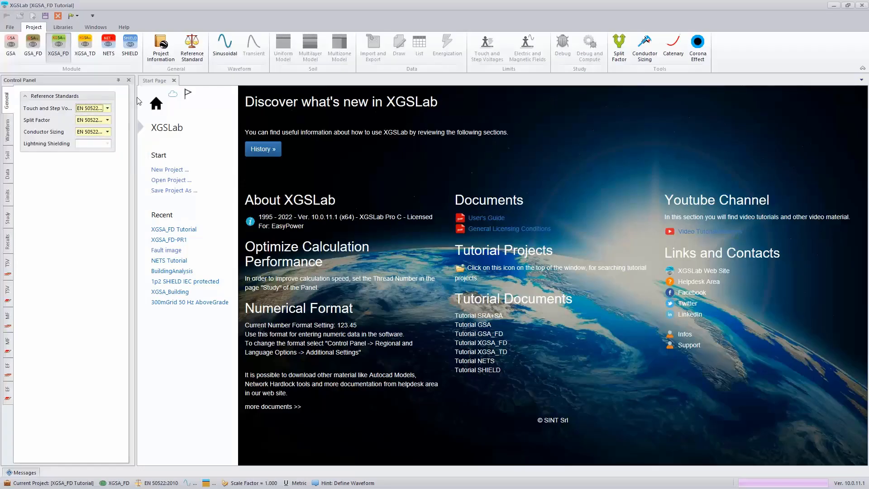
# Step: Define a sinusoidal waveform with a frequency of 50 Hz and apply it
pyautogui.click(229, 47)
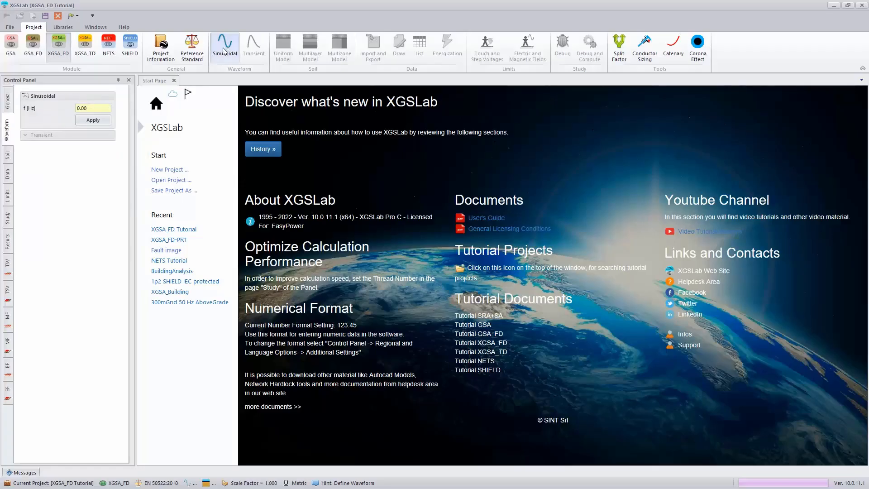
pyautogui.click(99, 107)
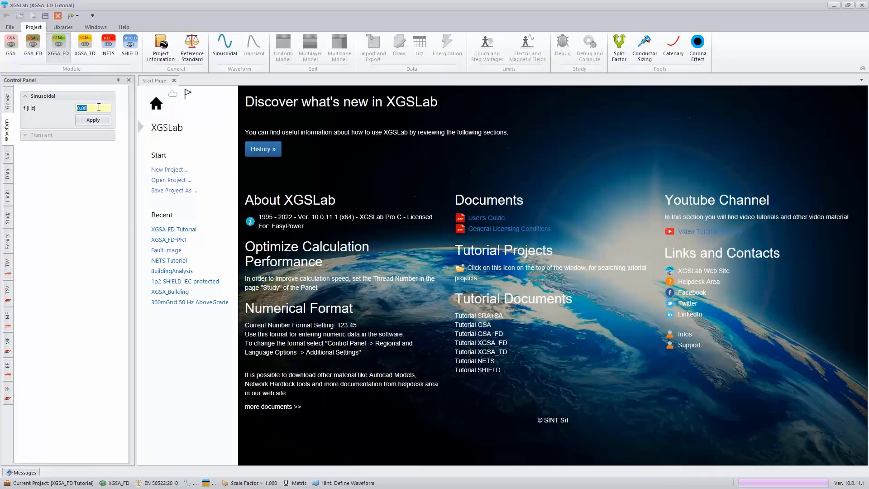
pyautogui.write('50')
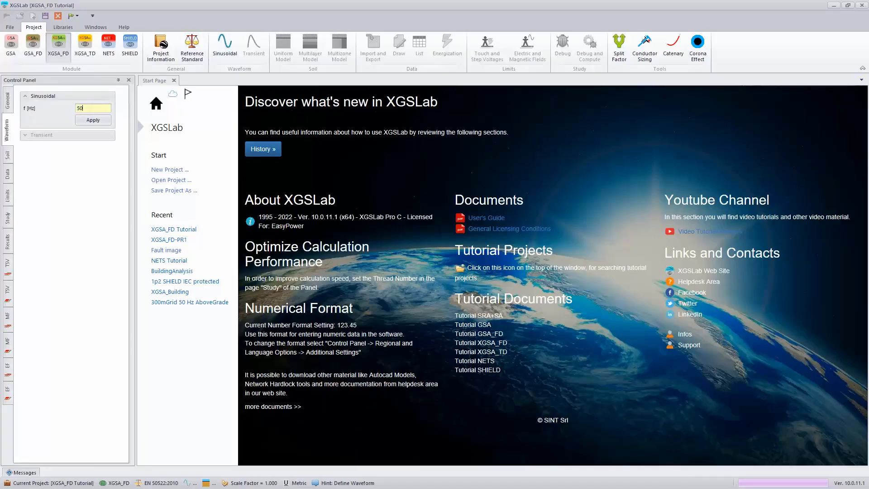
pyautogui.click(94, 120)
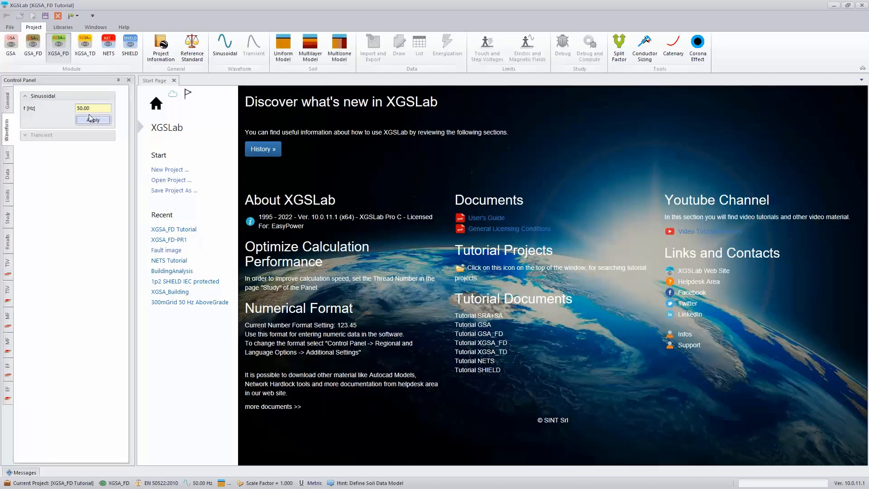
# Step: Choose the uniform soil model and set its low-frequency resistivity to 100 Ωm
pyautogui.click(314, 51)
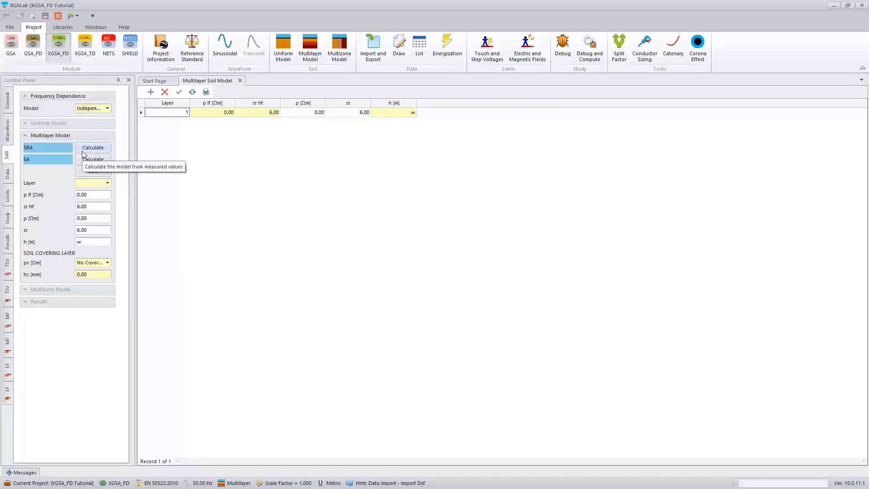
pyautogui.click(286, 50)
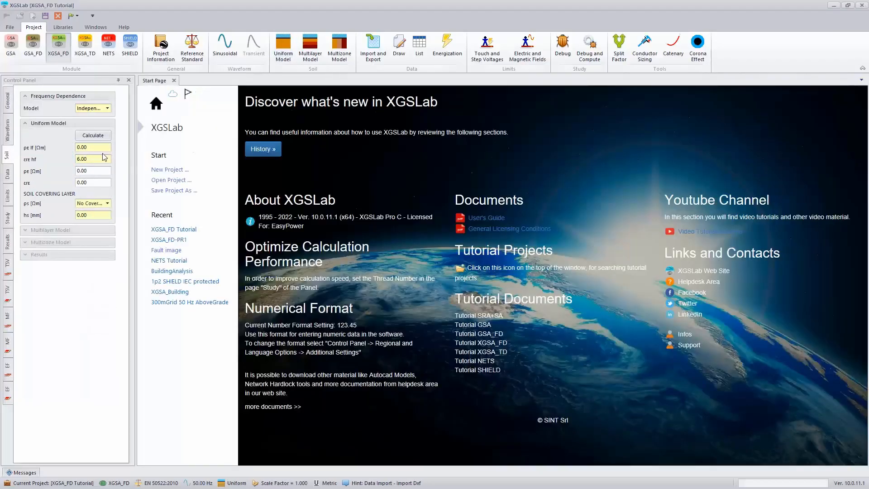
pyautogui.click(100, 146)
pyautogui.write('100')
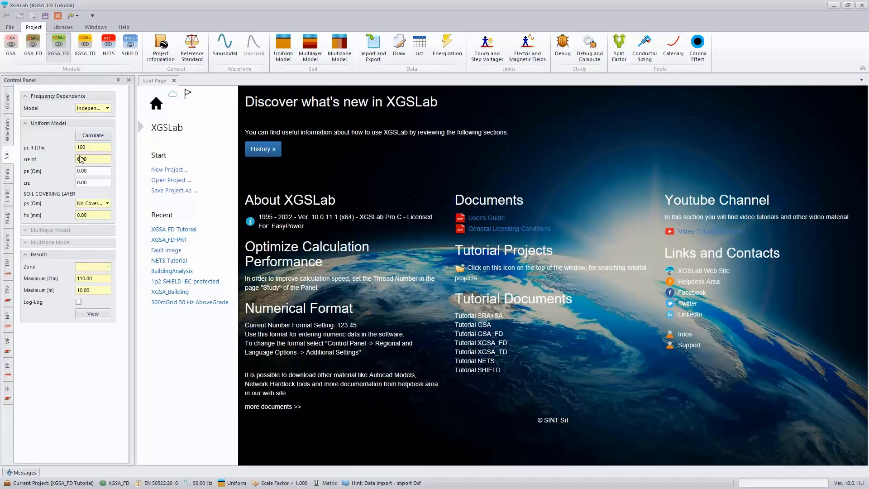
# Step: Select 1.1_Tutorial XGSA_FD Interference.dxf as the source file for the data import
pyautogui.click(383, 51)
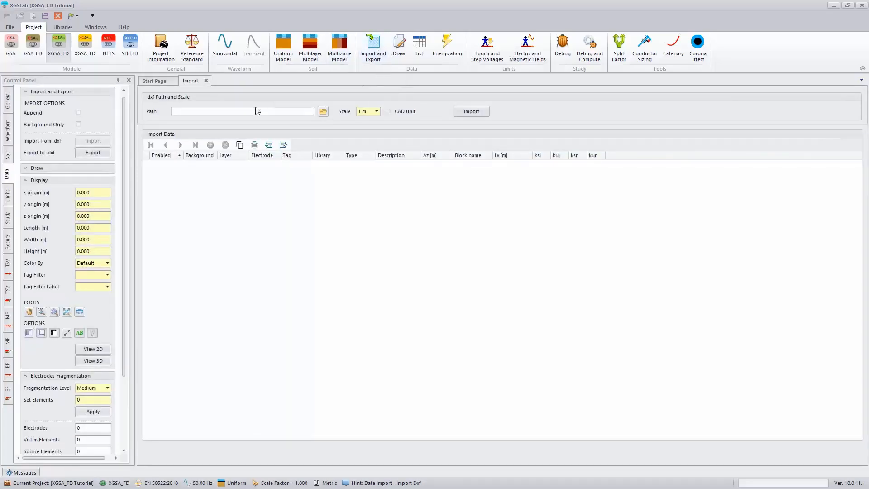
pyautogui.click(323, 114)
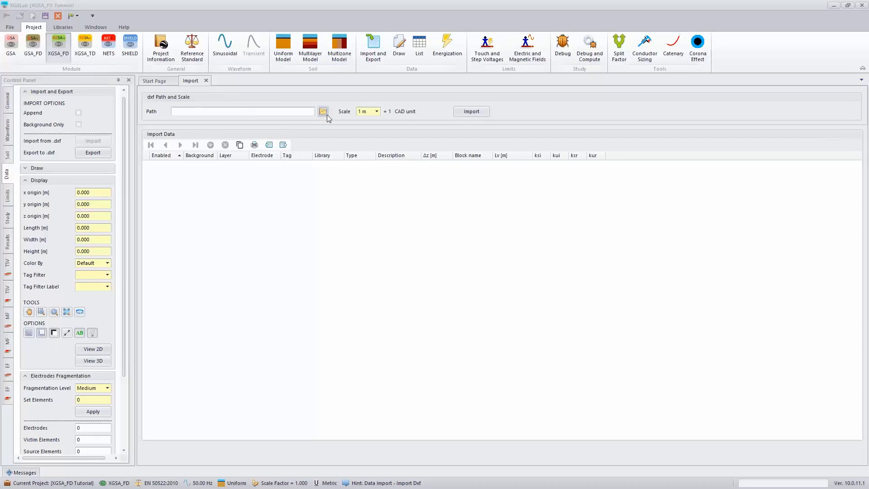
pyautogui.click(301, 172)
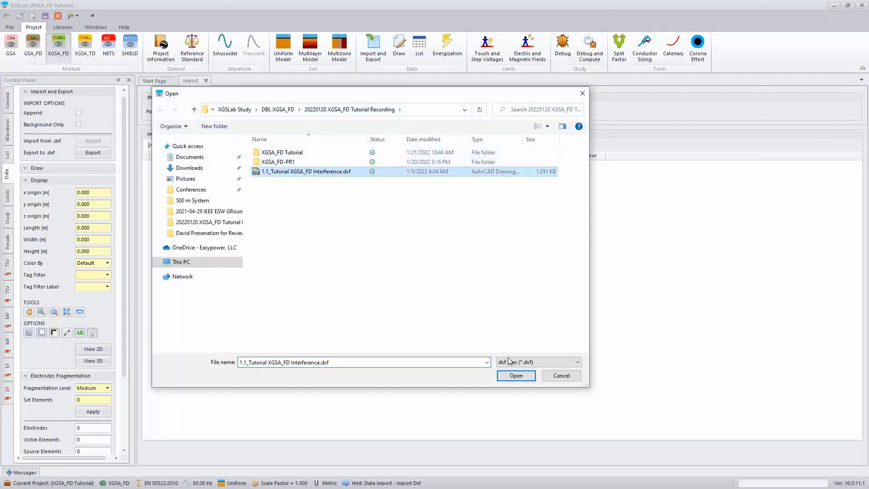
pyautogui.click(515, 377)
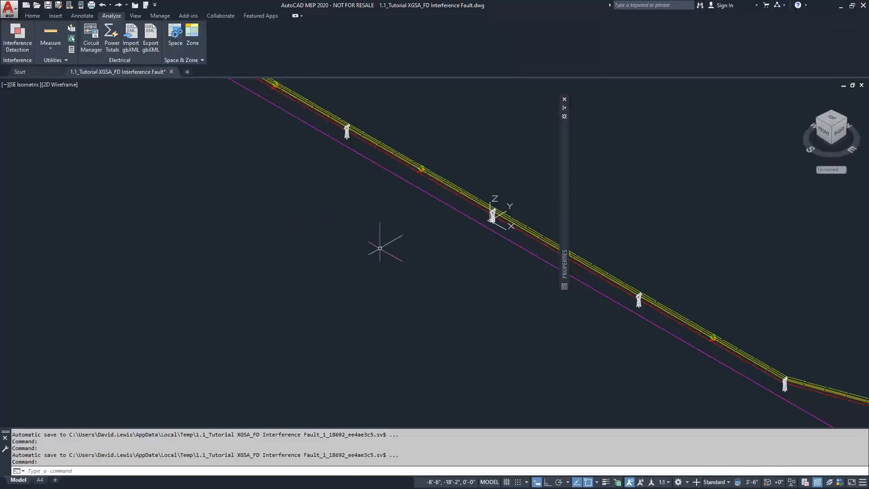
# Step: Examine the overhead line's towers and conductors and the line running beside them in the AutoCAD drawing, and return to XGSLab
pyautogui.scroll(-2, 280, 249)
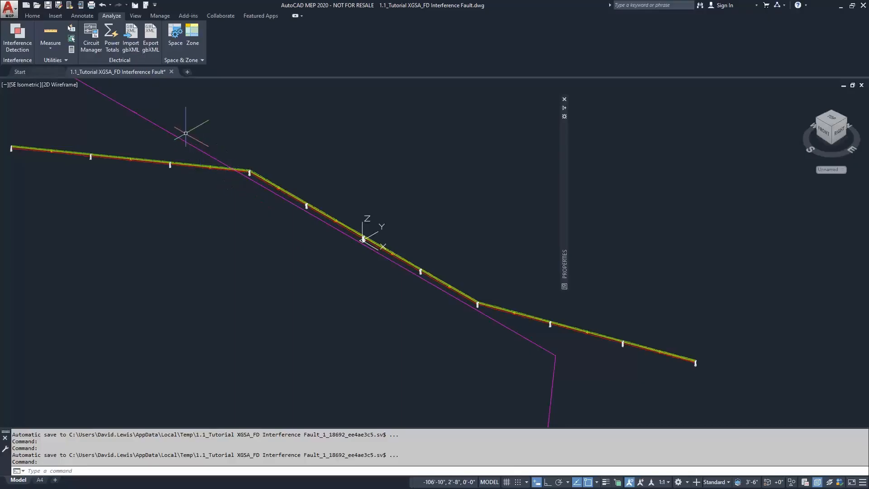
pyautogui.scroll(5, 262, 193)
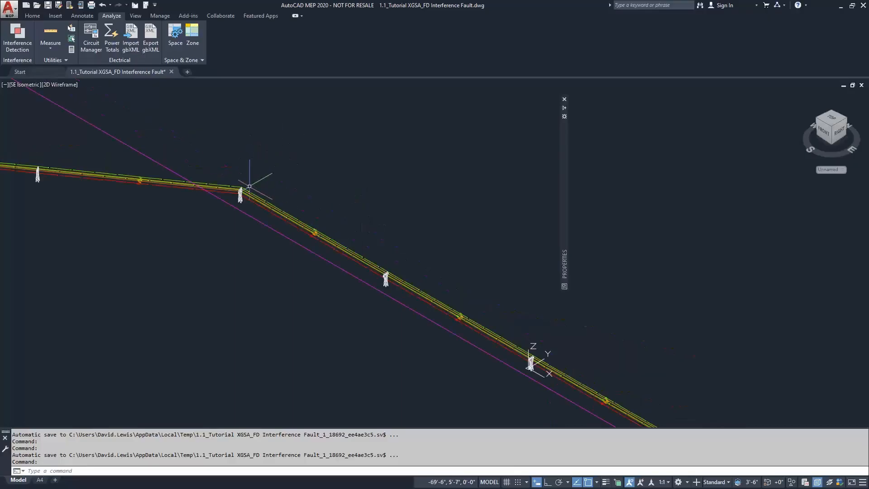
pyautogui.scroll(3, 270, 193)
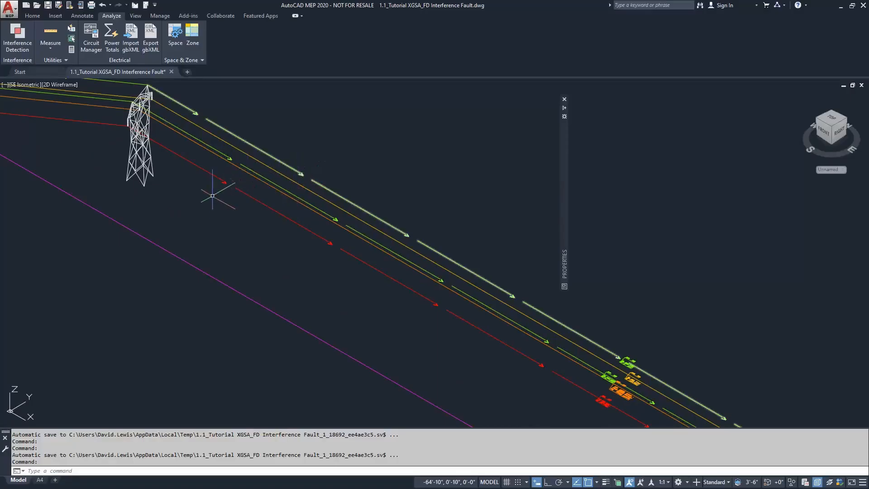
pyautogui.scroll(-4, 208, 199)
pyautogui.scroll(-3, 151, 201)
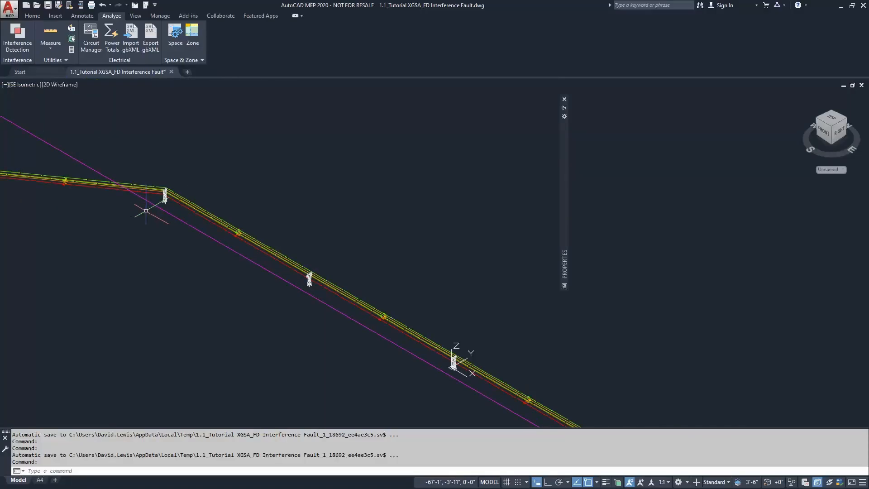
pyautogui.click(840, 5)
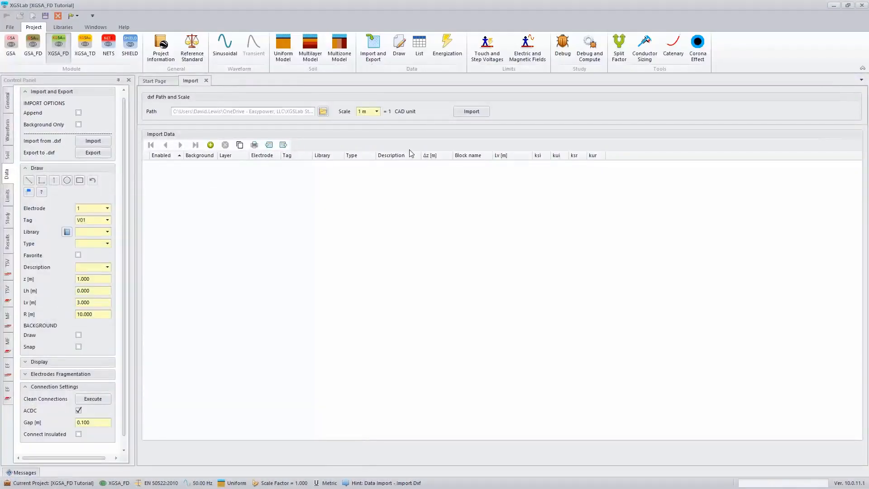
# Step: Add an import data entry for layer E01 and assign it electrode 1
pyautogui.click(211, 145)
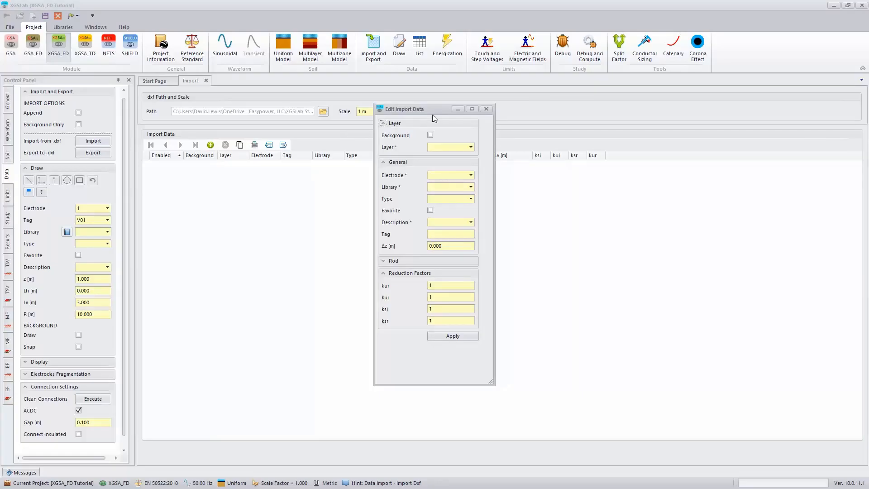
pyautogui.moveTo(431, 109); pyautogui.dragTo(417, 104)
pyautogui.click(457, 142)
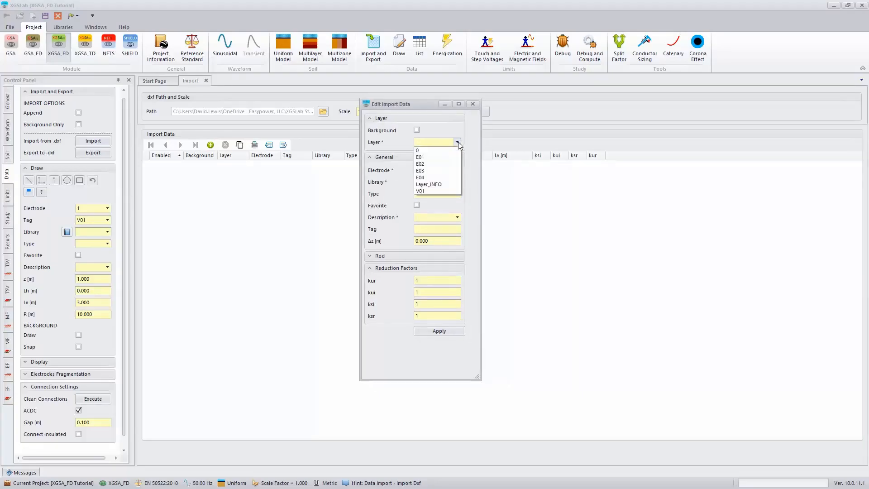
pyautogui.click(424, 157)
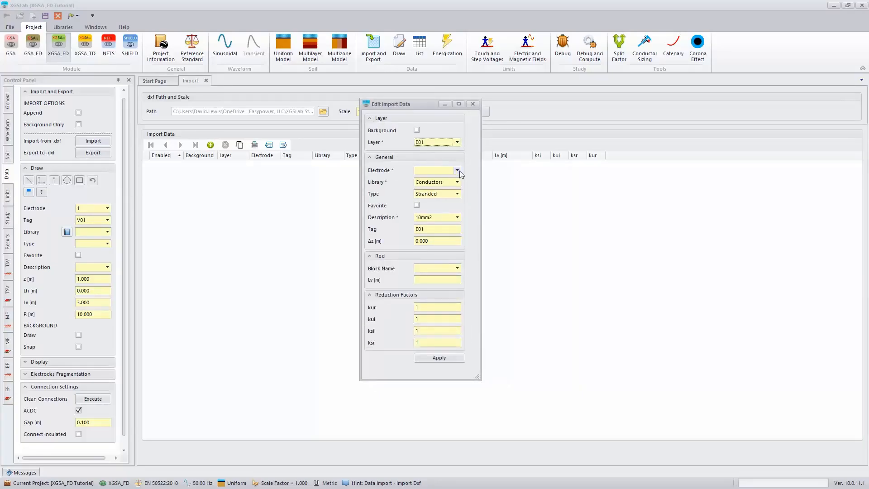
pyautogui.click(457, 170)
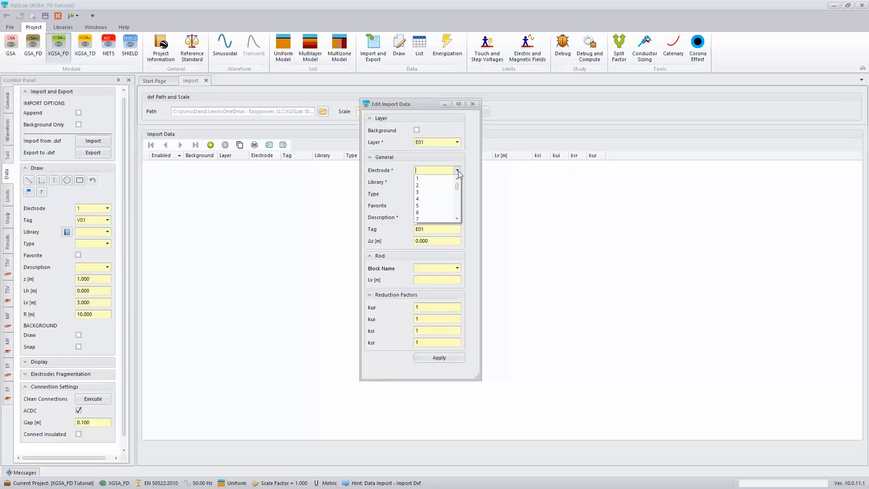
pyautogui.click(428, 179)
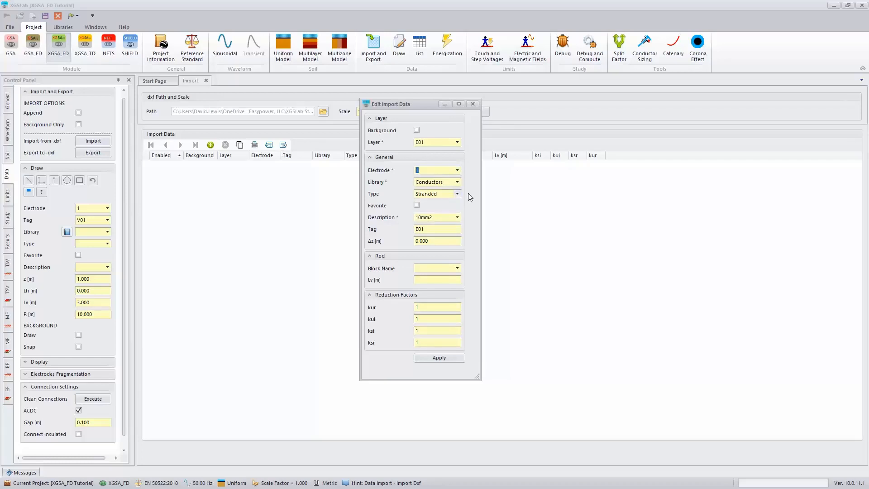
# Step: Set the E01 entry to the overhead line Tutorial_L2 from the Lines library and apply it
pyautogui.click(458, 195)
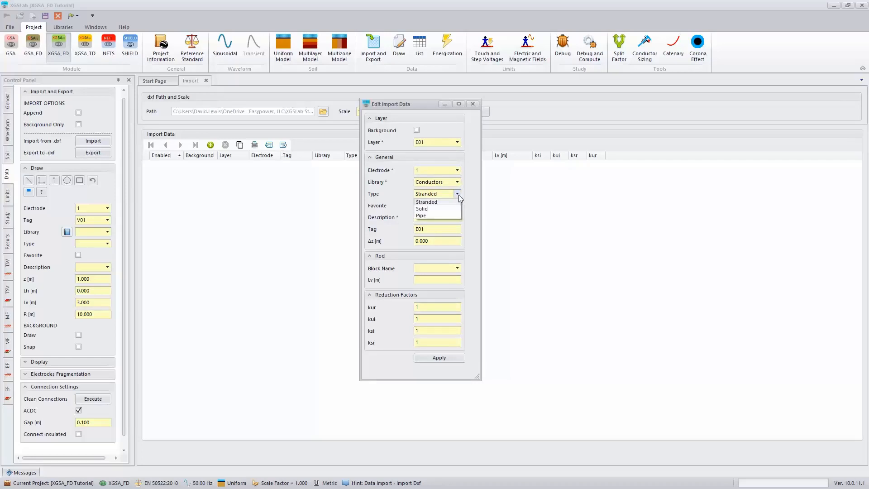
pyautogui.click(458, 183)
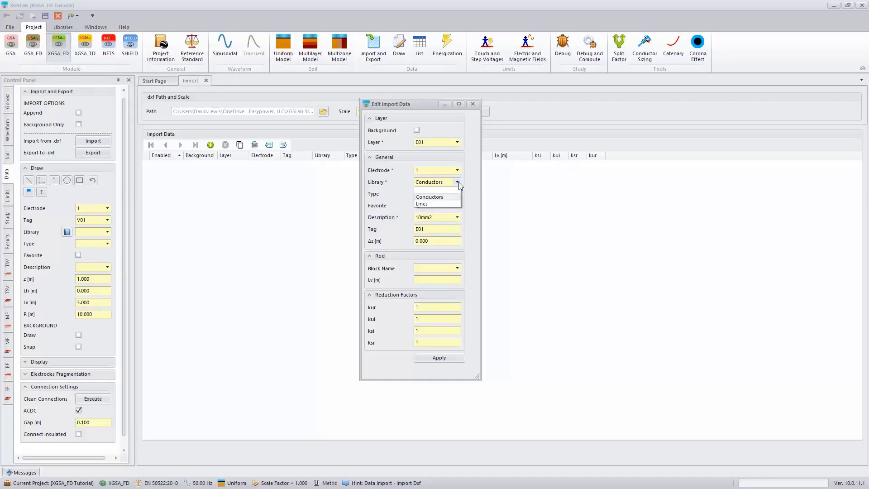
pyautogui.click(423, 204)
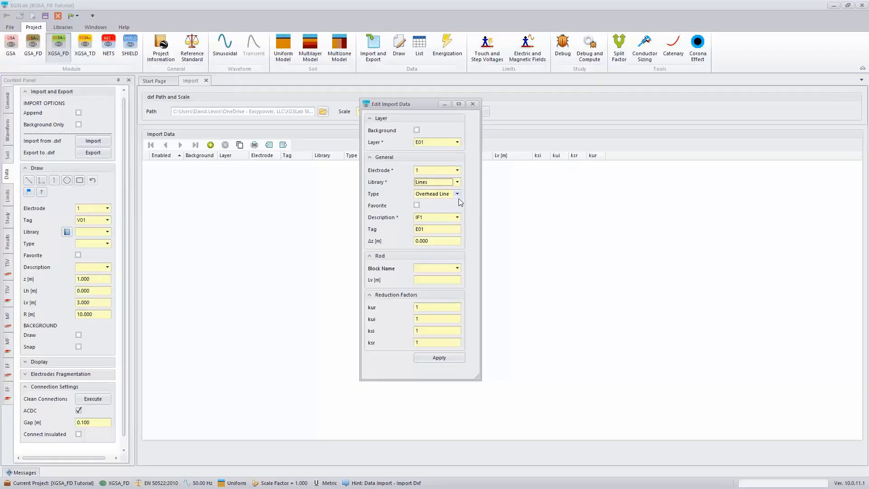
pyautogui.click(457, 218)
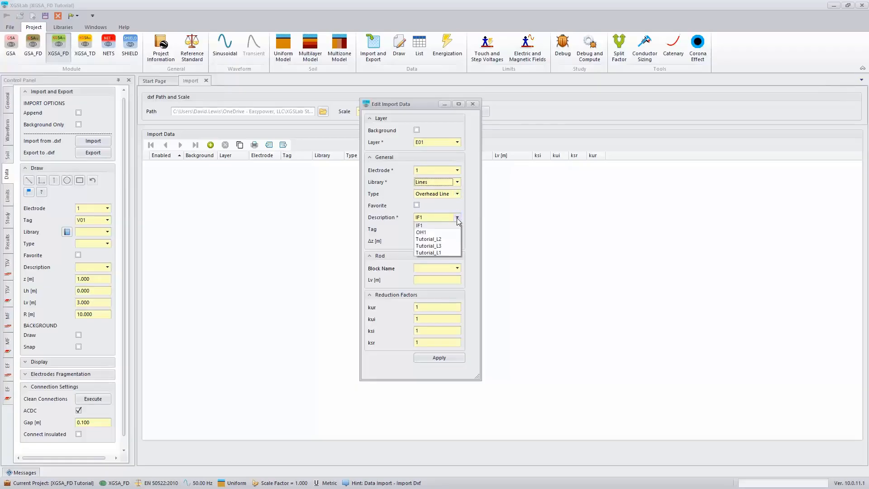
pyautogui.click(443, 240)
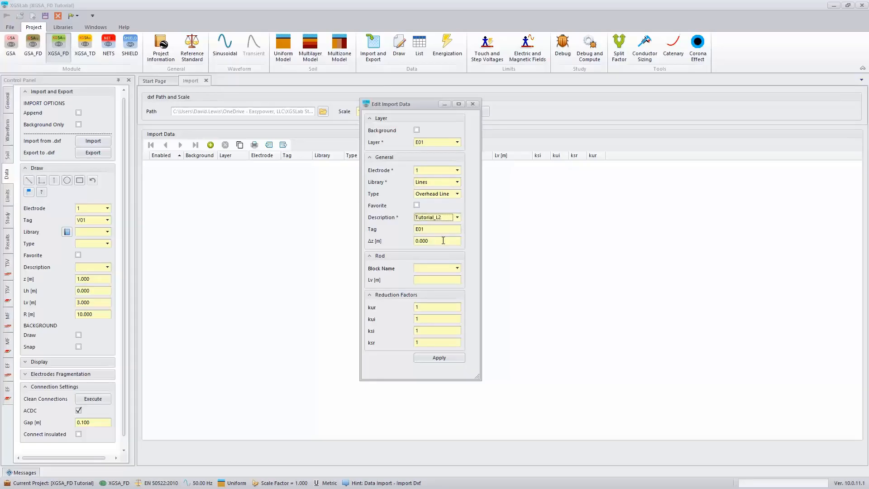
pyautogui.click(444, 360)
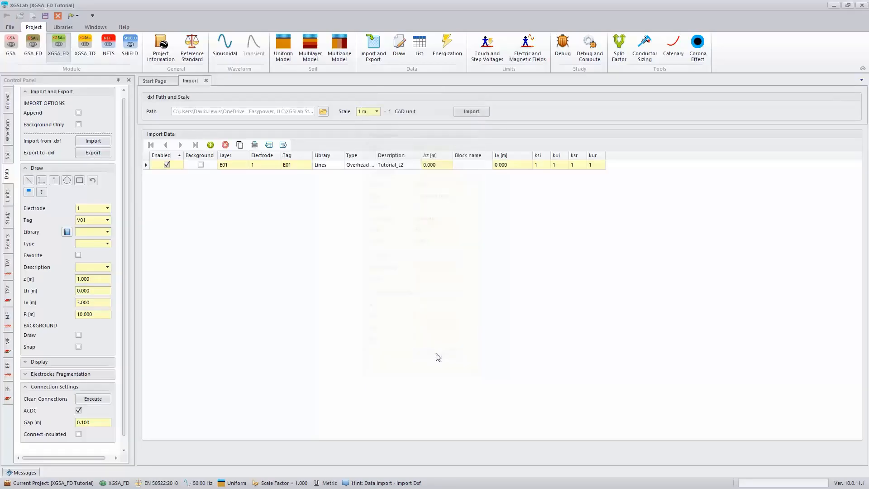
# Step: Add an import data entry for layer E02 with electrode 2, using overhead line Tutorial_L2 from the Lines library
pyautogui.click(209, 145)
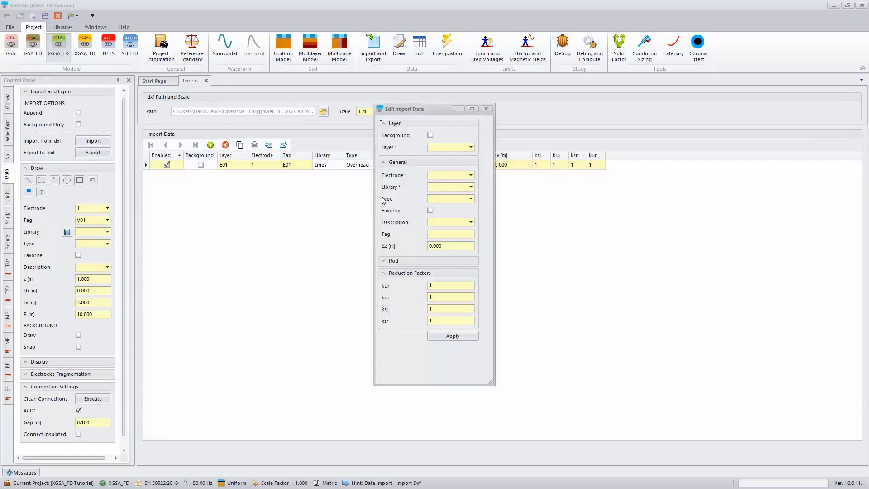
pyautogui.click(470, 147)
pyautogui.click(447, 168)
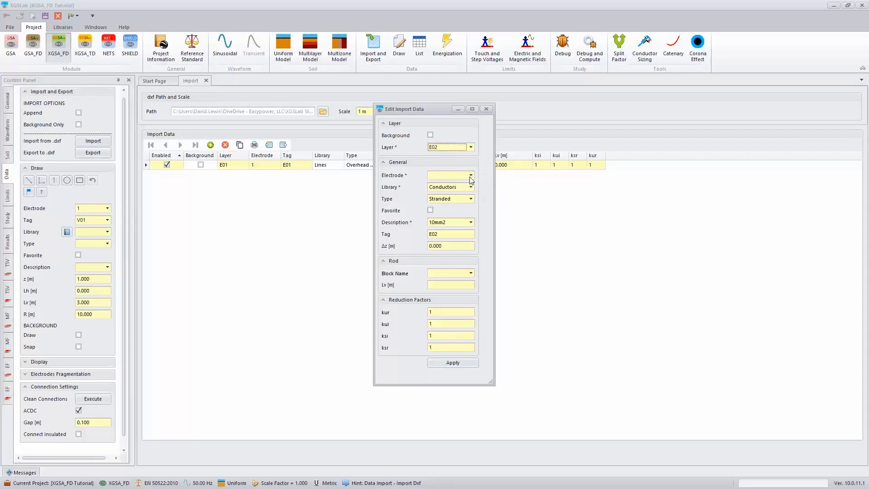
pyautogui.click(470, 175)
pyautogui.click(454, 190)
pyautogui.click(473, 188)
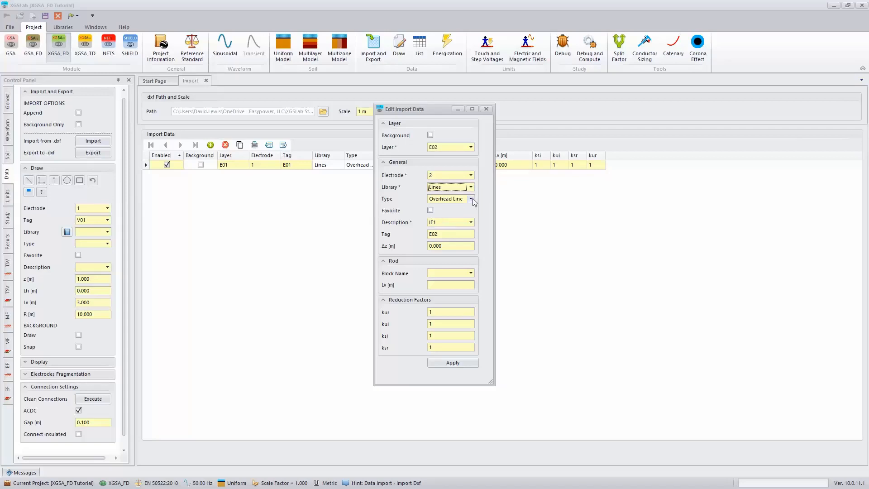
pyautogui.click(471, 222)
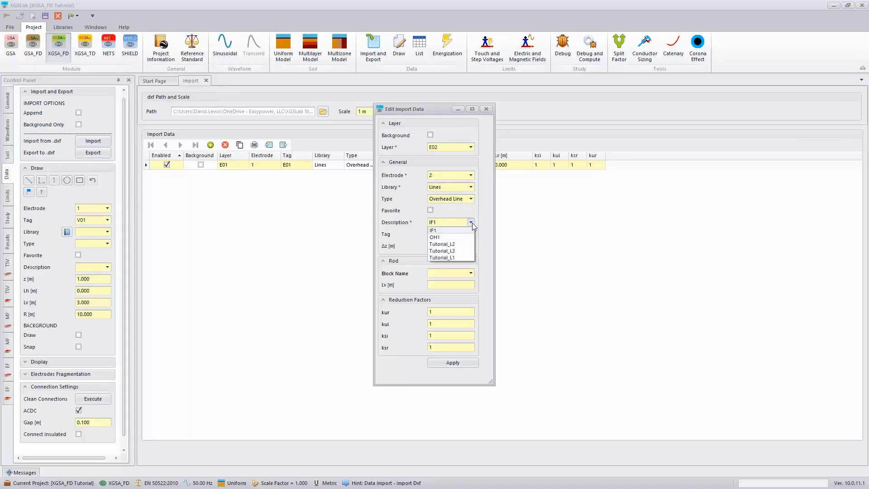
pyautogui.click(452, 244)
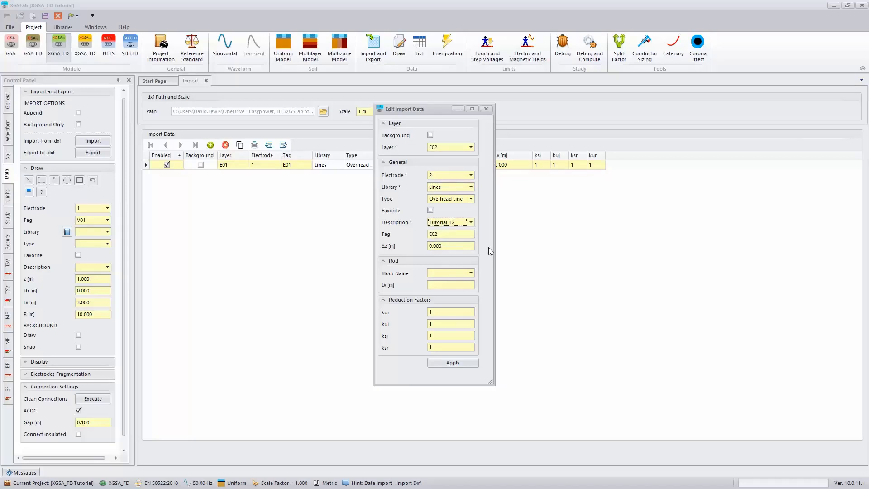
pyautogui.click(453, 363)
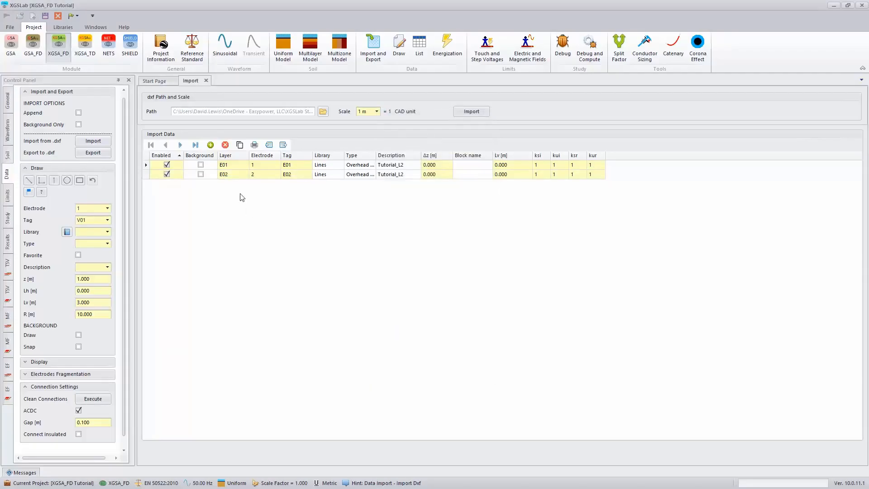
# Step: Add an import data entry for layer E03 with electrode 3, using overhead line Tutorial_L2 from the Lines library
pyautogui.click(210, 145)
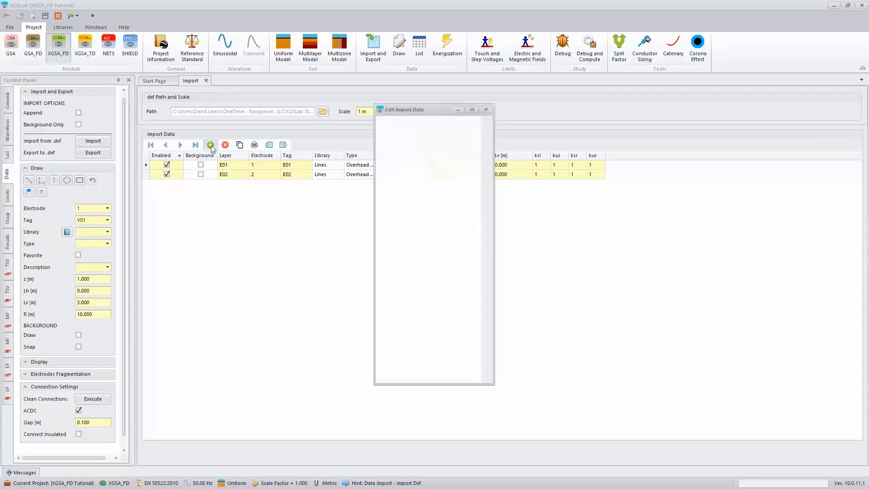
pyautogui.click(471, 148)
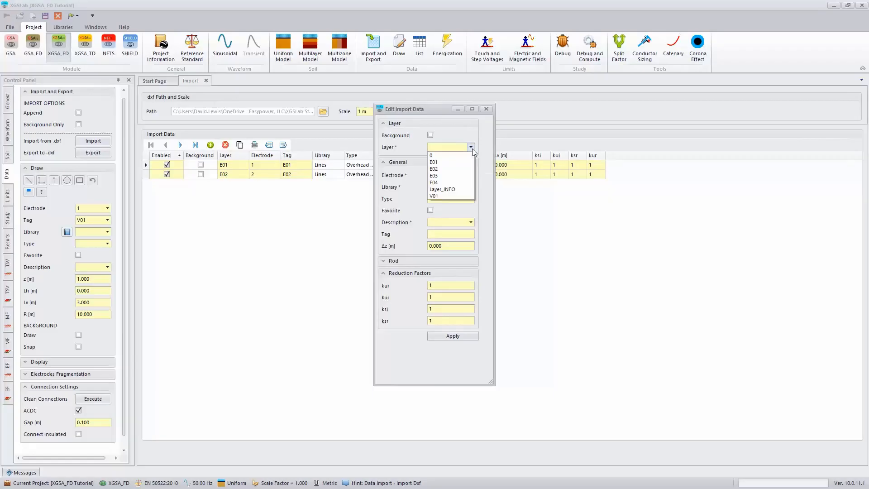
pyautogui.click(449, 177)
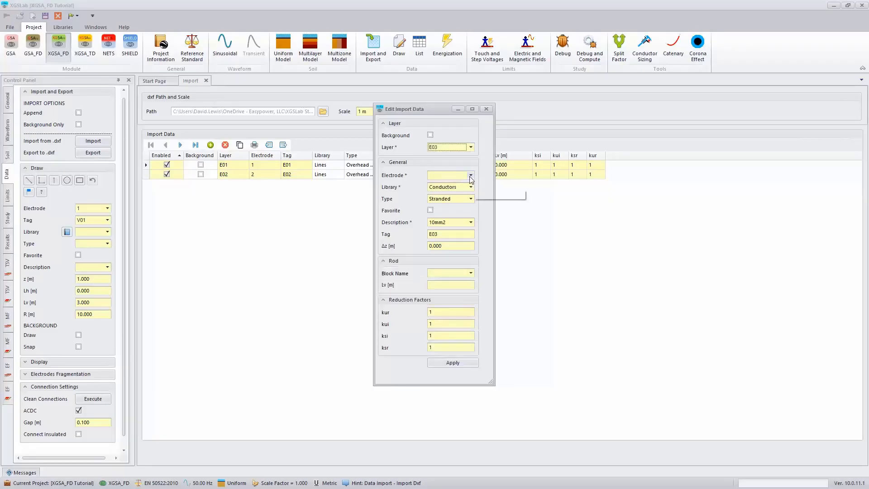
pyautogui.click(470, 175)
pyautogui.click(432, 198)
pyautogui.click(471, 198)
pyautogui.click(471, 187)
pyautogui.click(471, 222)
pyautogui.click(461, 245)
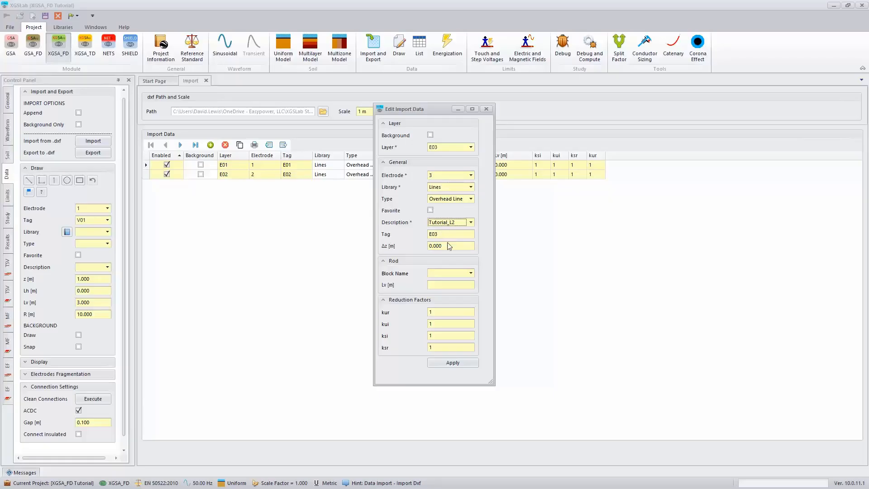
pyautogui.click(444, 364)
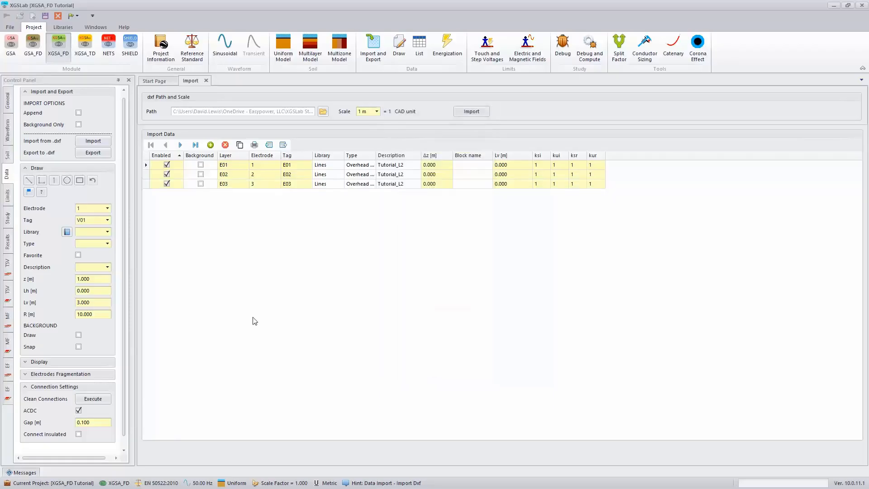
# Step: Add an import data entry for layer E04 with electrode 4, using overhead line OH1 from the Lines library
pyautogui.click(212, 144)
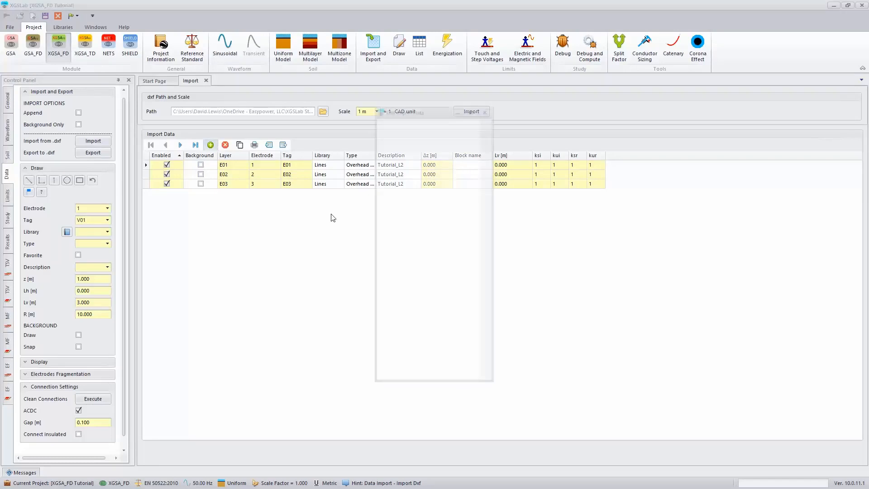
pyautogui.click(471, 148)
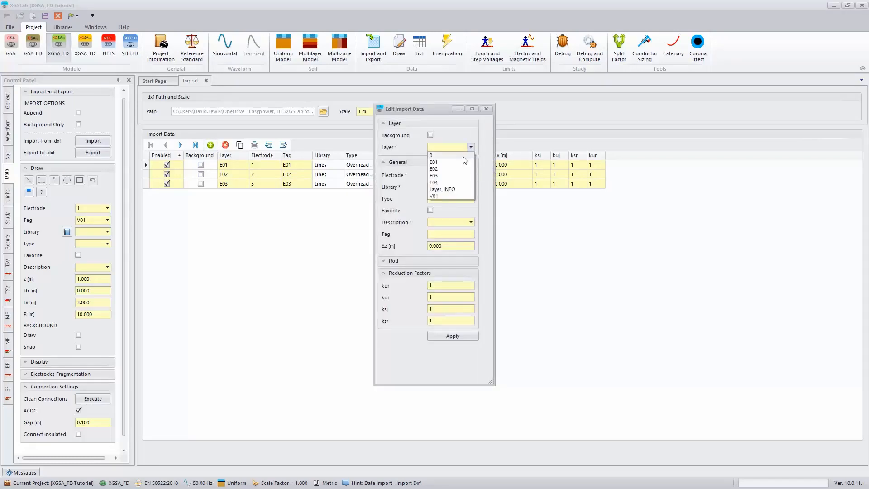
pyautogui.click(438, 182)
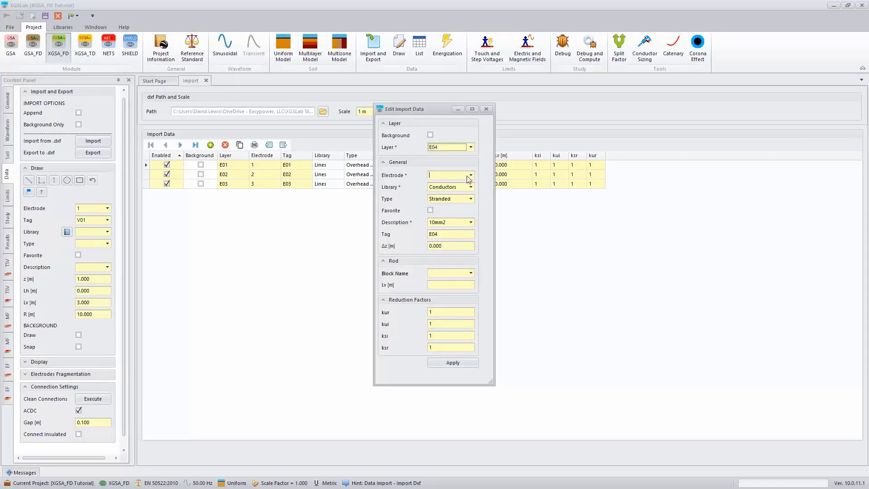
pyautogui.click(471, 175)
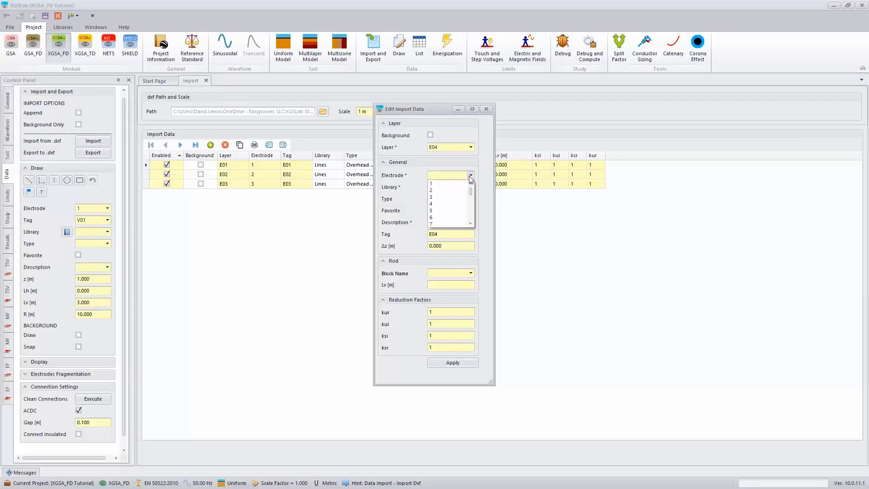
pyautogui.click(434, 206)
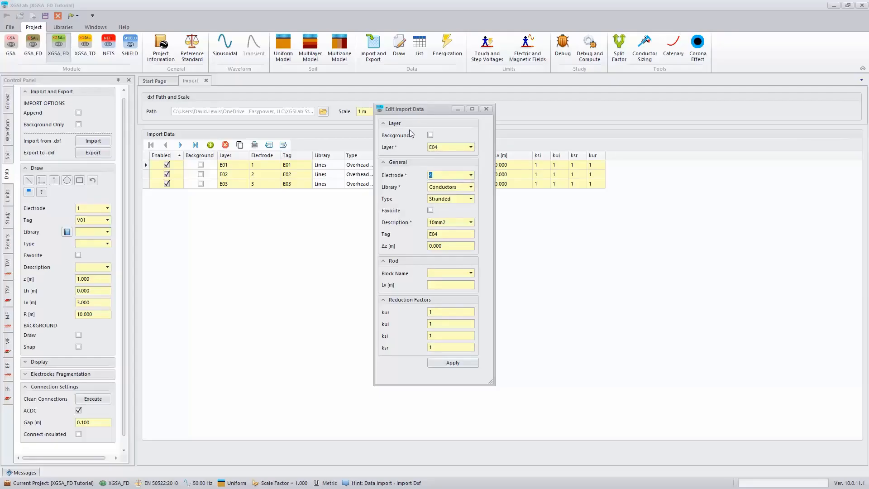
pyautogui.moveTo(419, 111); pyautogui.dragTo(383, 147)
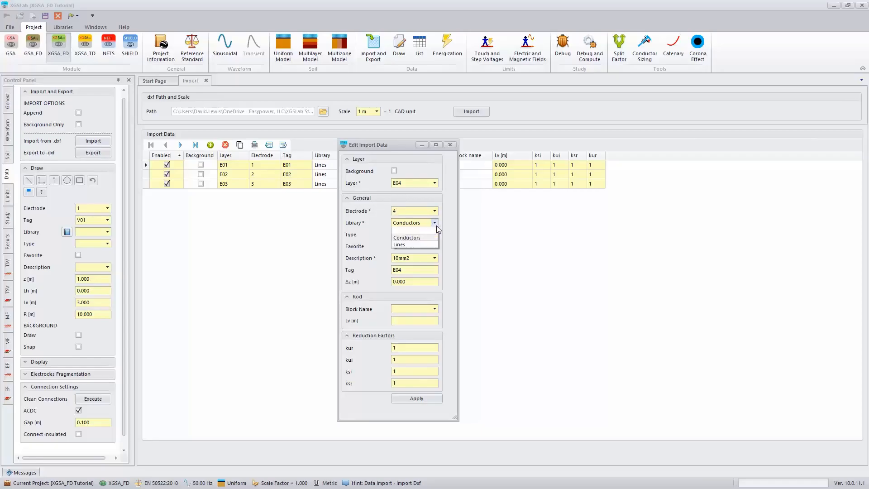
pyautogui.click(410, 244)
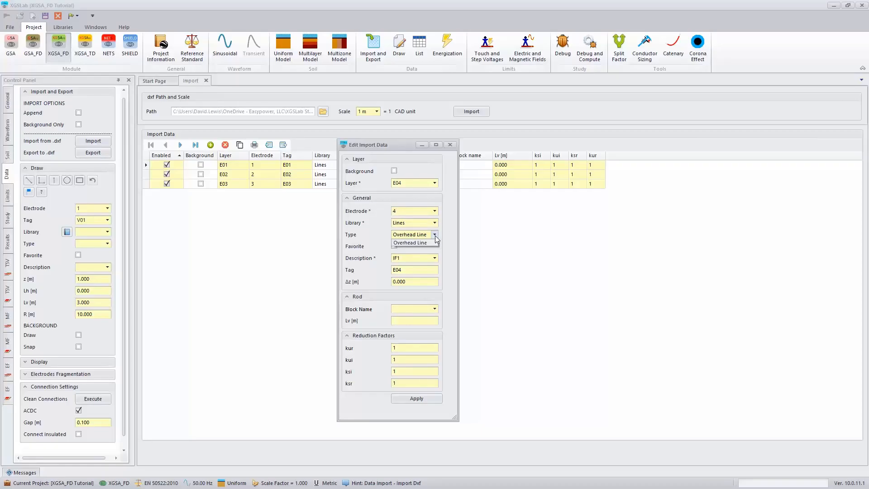
pyautogui.click(435, 258)
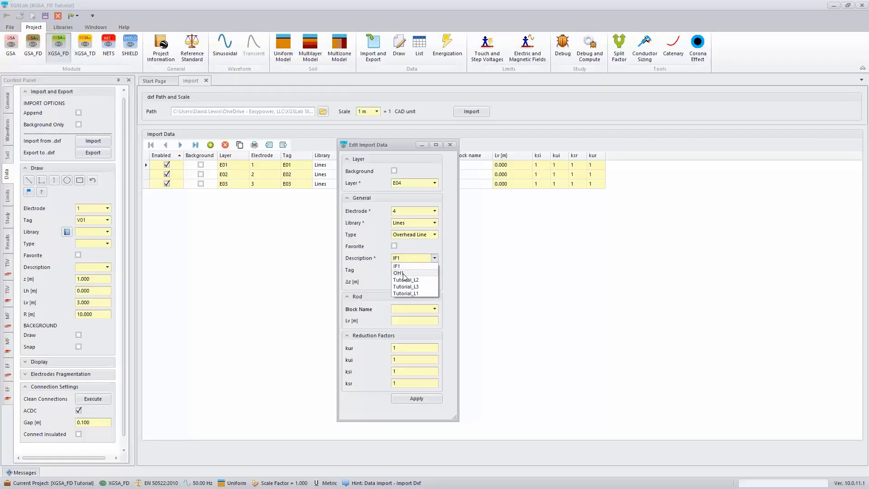
pyautogui.click(399, 273)
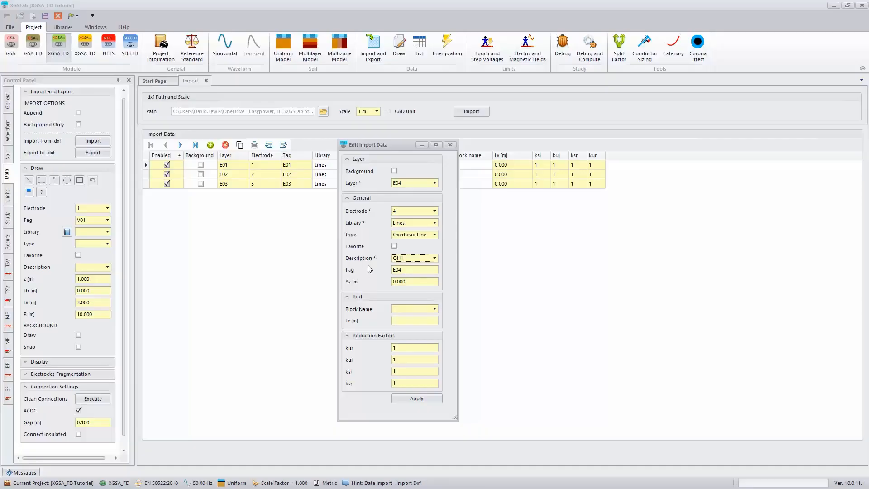
pyautogui.click(417, 398)
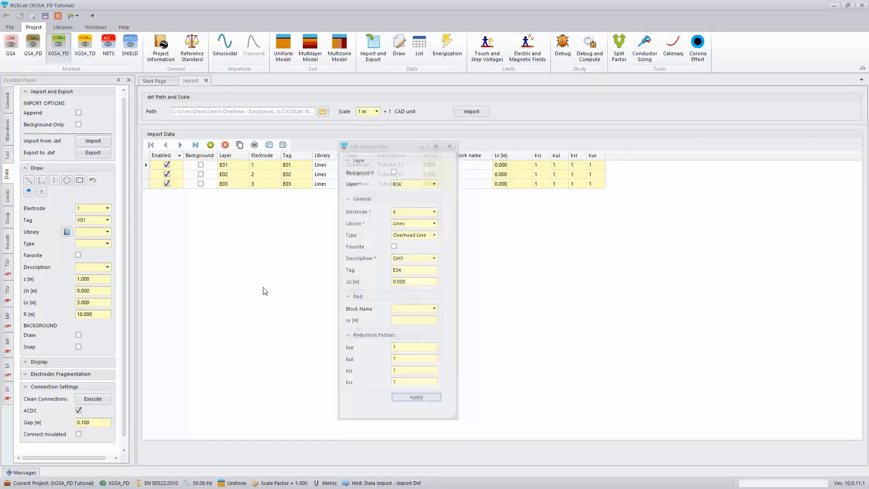
# Step: Add an import data entry for layer V01 with electrode 5, using the Pipe type conductor Pipeline from the Conductors library
pyautogui.click(210, 146)
pyautogui.click(470, 147)
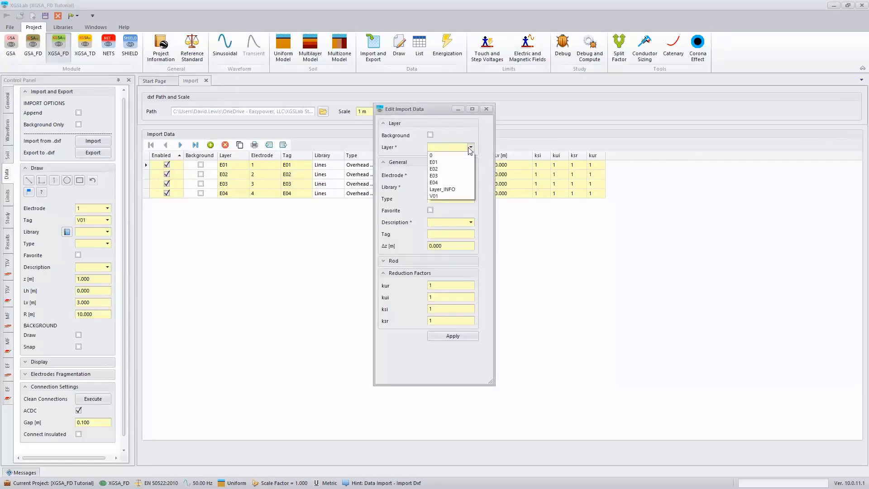
pyautogui.click(442, 196)
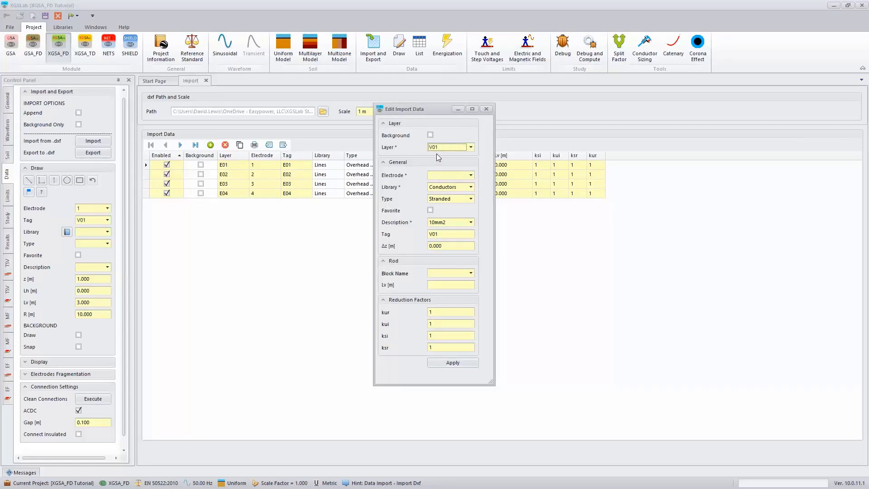
pyautogui.click(470, 175)
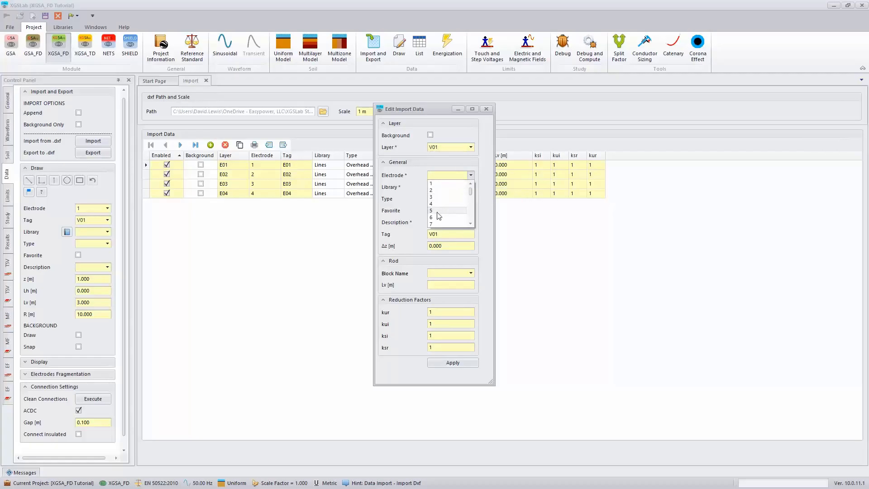
pyautogui.click(438, 216)
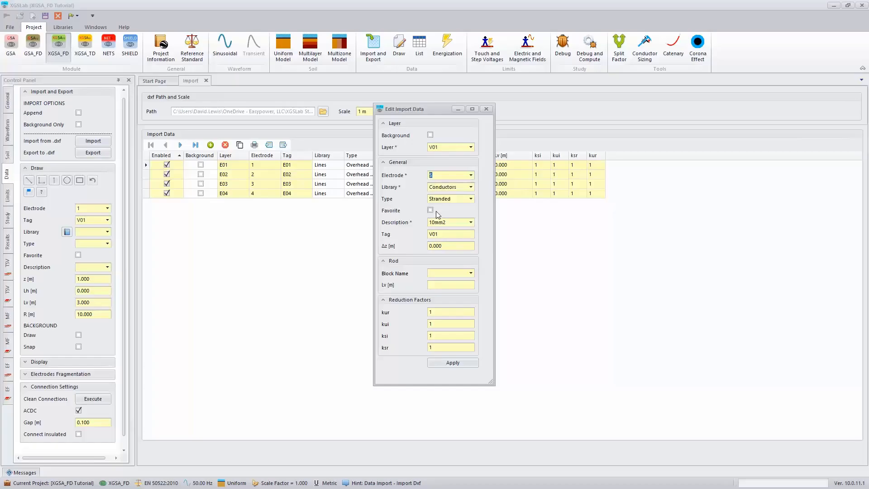
pyautogui.click(472, 189)
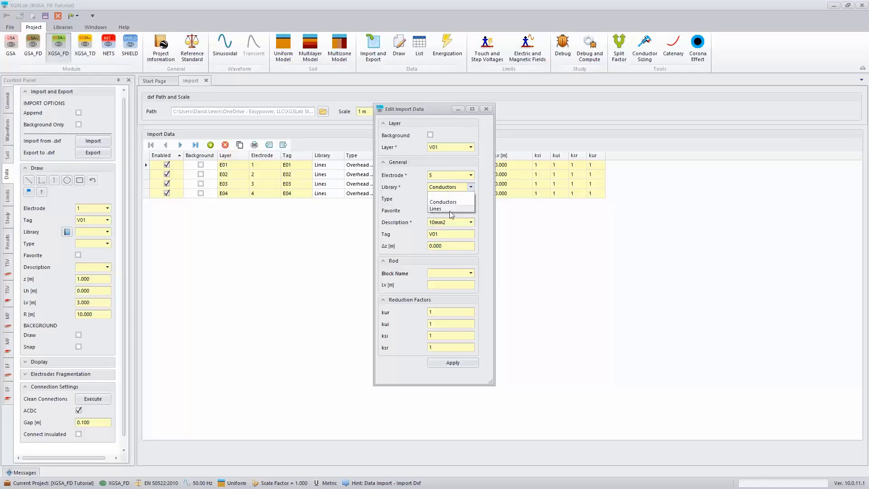
pyautogui.click(457, 202)
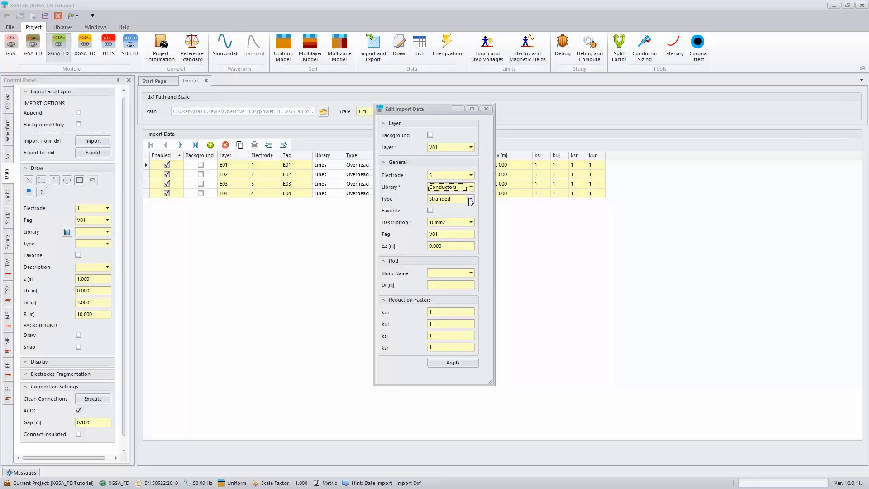
pyautogui.click(470, 199)
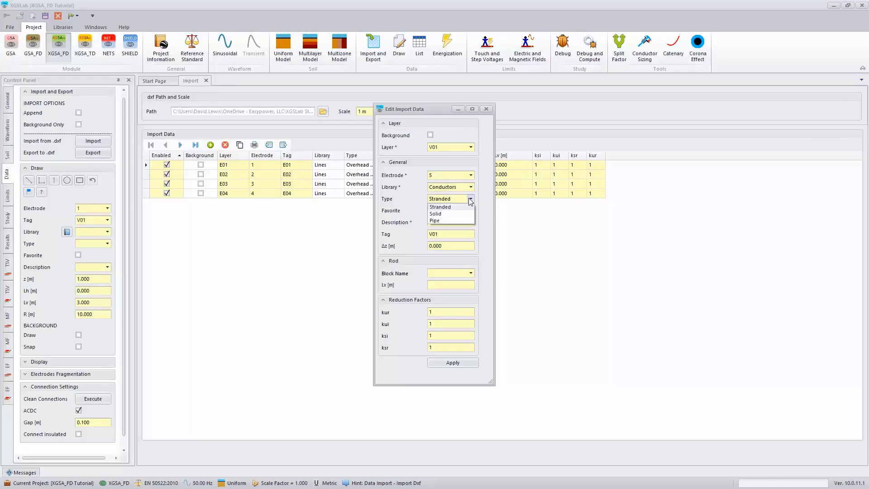
pyautogui.click(439, 220)
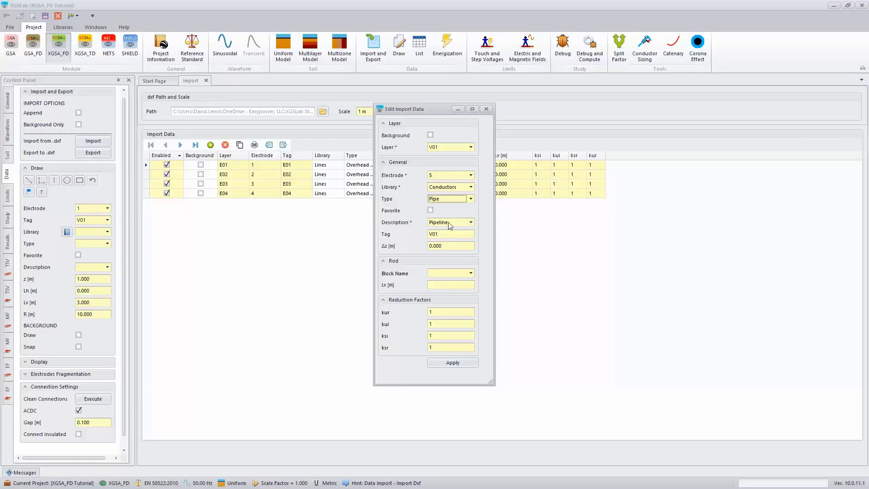
pyautogui.click(470, 222)
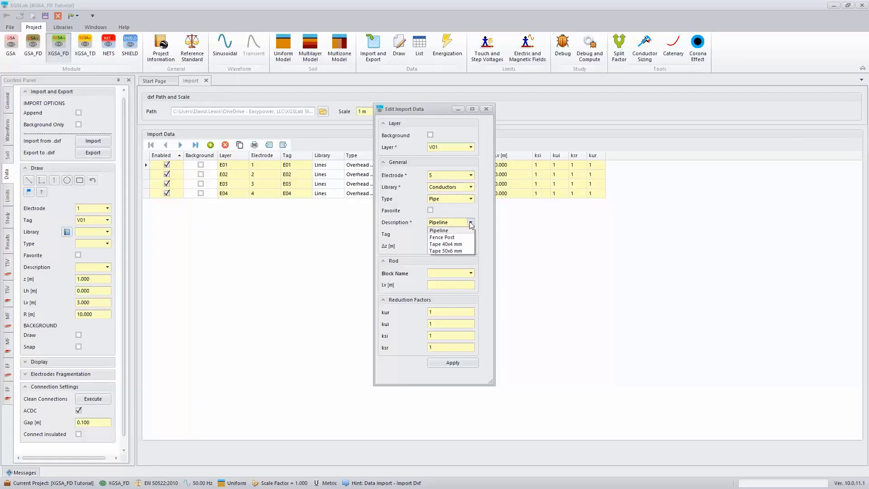
pyautogui.click(471, 224)
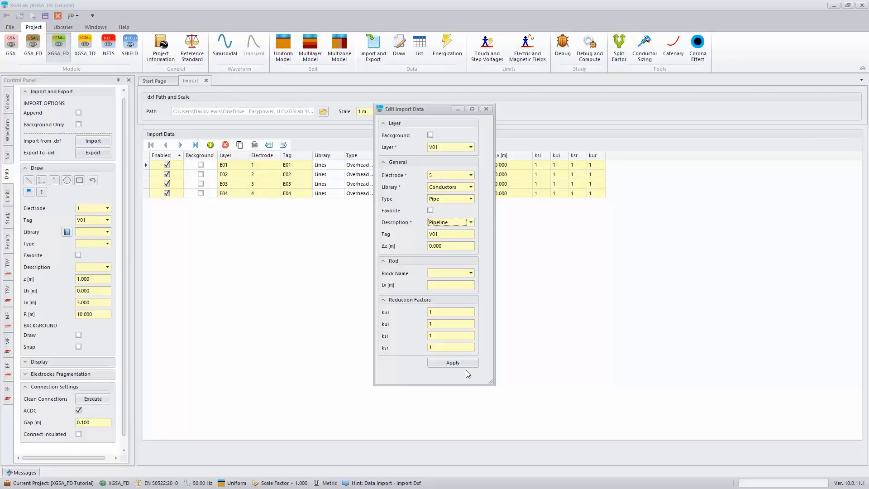
pyautogui.click(455, 362)
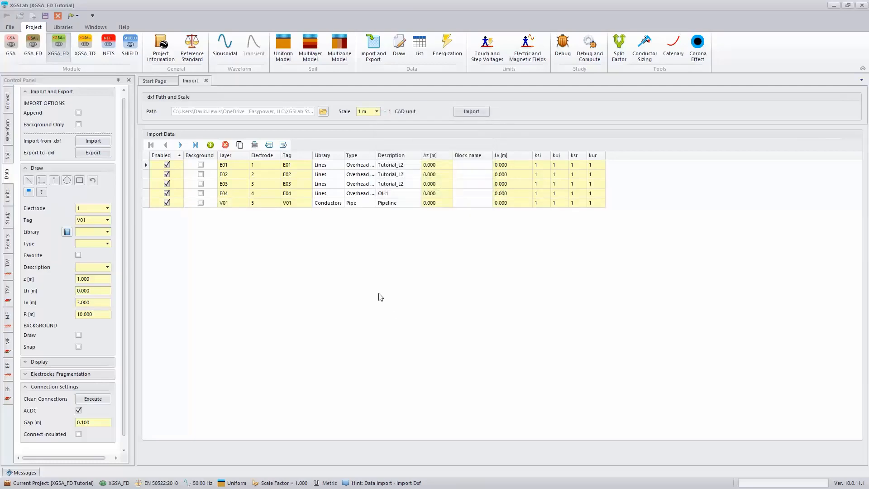
# Step: Add layer 0 as a background import entry and import all configured layers from the DXF file
pyautogui.click(211, 145)
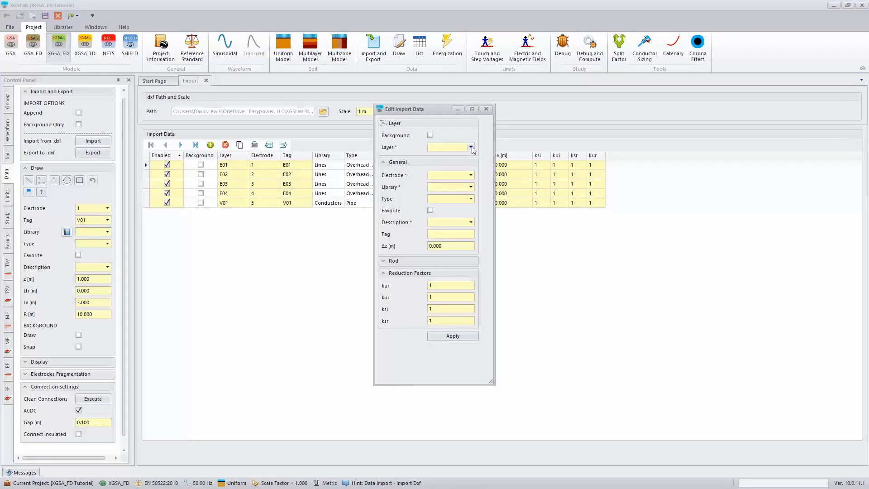
pyautogui.click(472, 147)
pyautogui.click(451, 157)
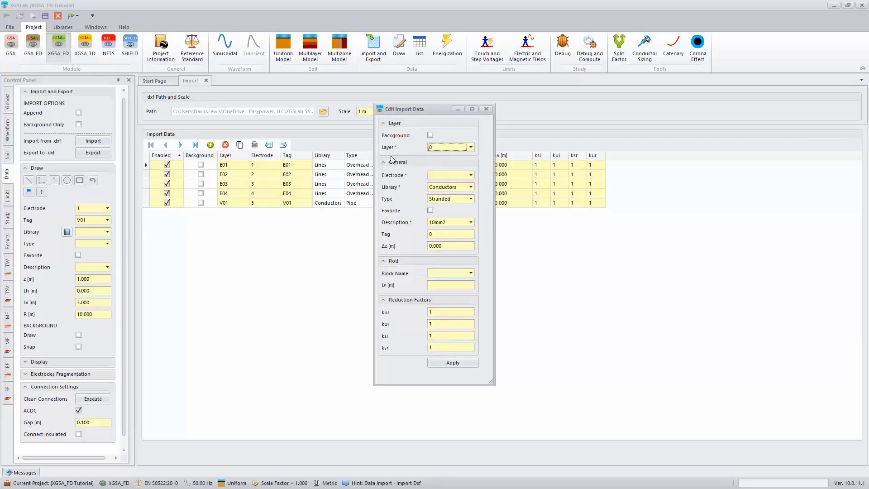
pyautogui.click(429, 134)
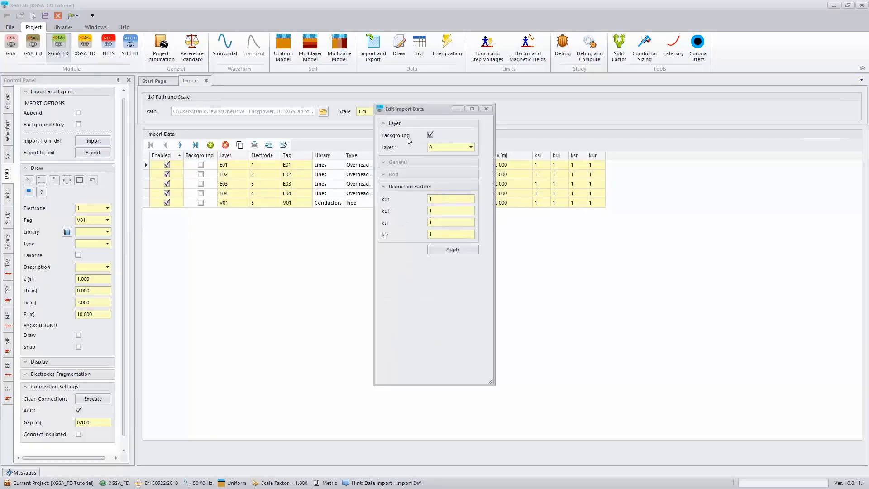
pyautogui.click(453, 249)
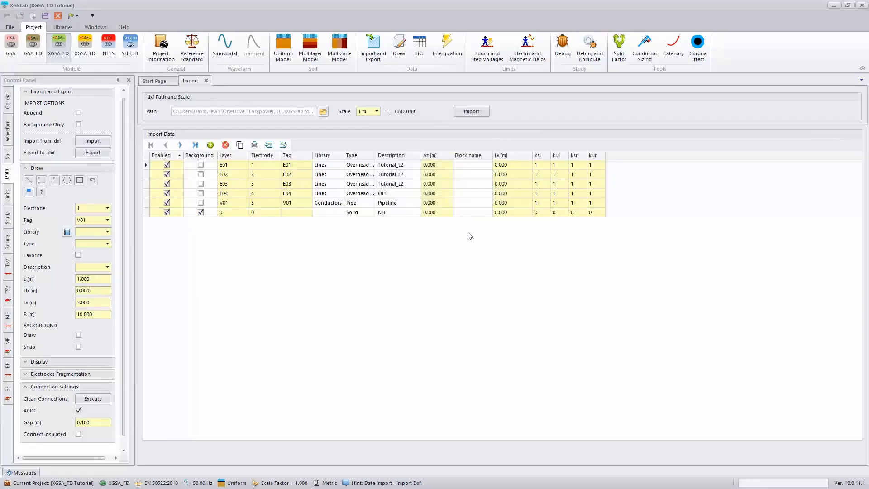
pyautogui.click(468, 112)
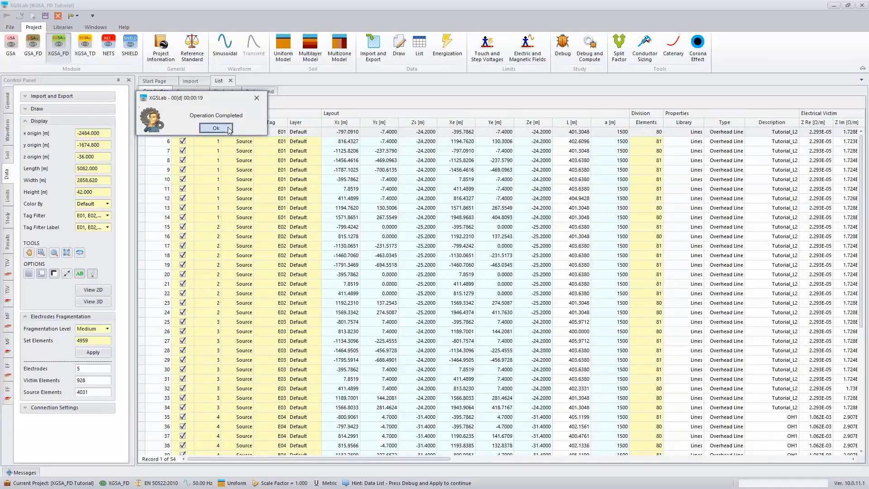
pyautogui.click(228, 127)
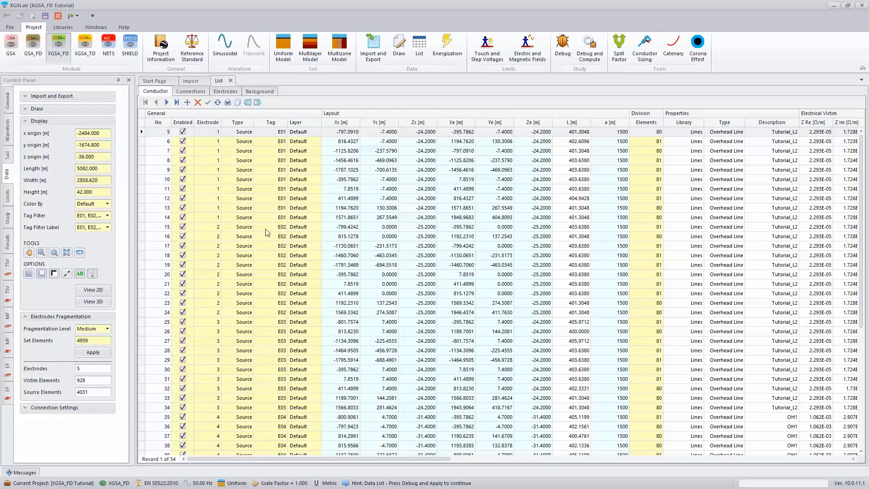
# Step: Look through the electrode 1 source conductors tagged E01 in the imported conductor list
pyautogui.press('Down')
pyautogui.press('Down')
pyautogui.press('Down')
pyautogui.press('Down')
pyautogui.press('Down')
pyautogui.press('Down')
pyautogui.press('Down')
pyautogui.press('Down')
pyautogui.press('Down')
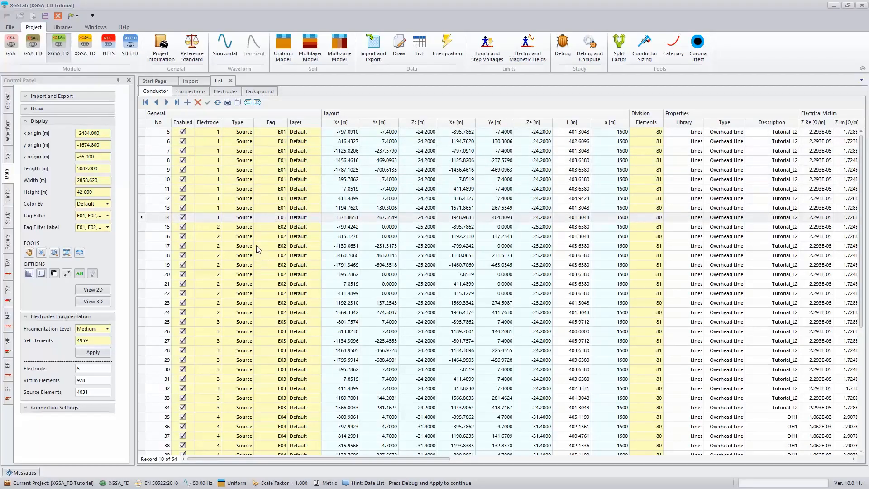
# Step: Show the orthographic drawing and examine the victim parameters of the pipeline's first horizontal conductor in the Conductor Editor
pyautogui.click(397, 50)
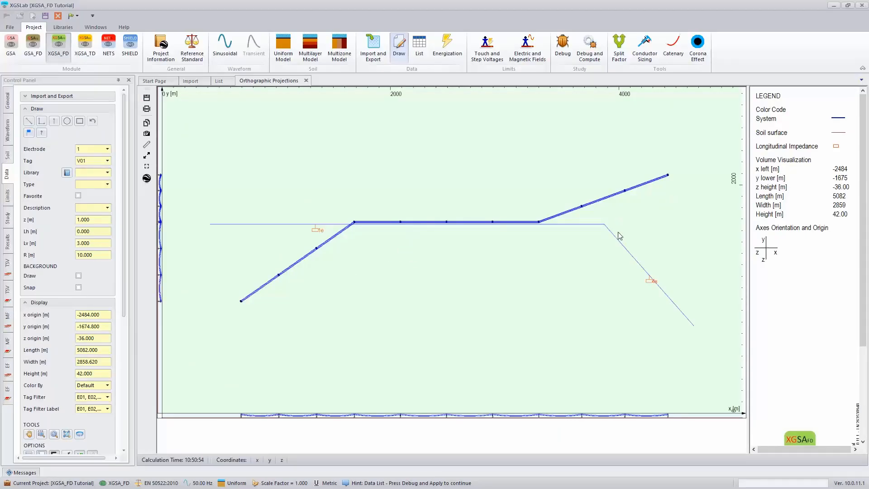
pyautogui.click(291, 238)
pyautogui.rightClick(291, 237)
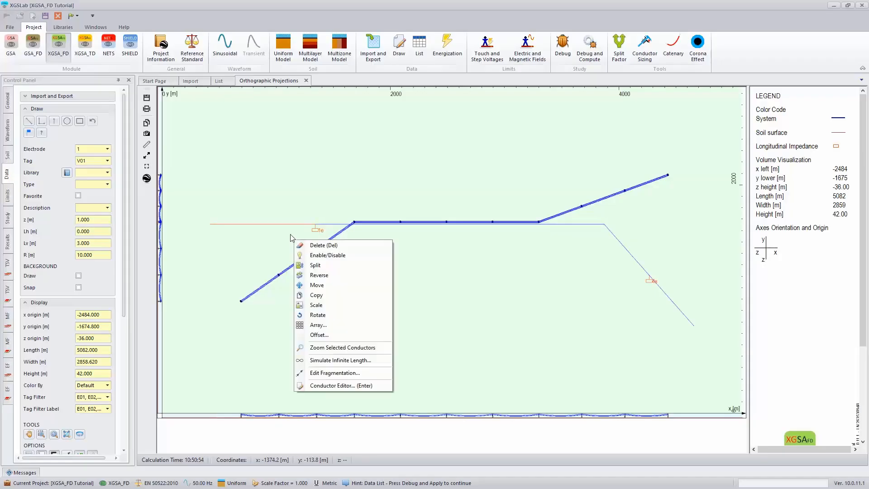
pyautogui.click(344, 387)
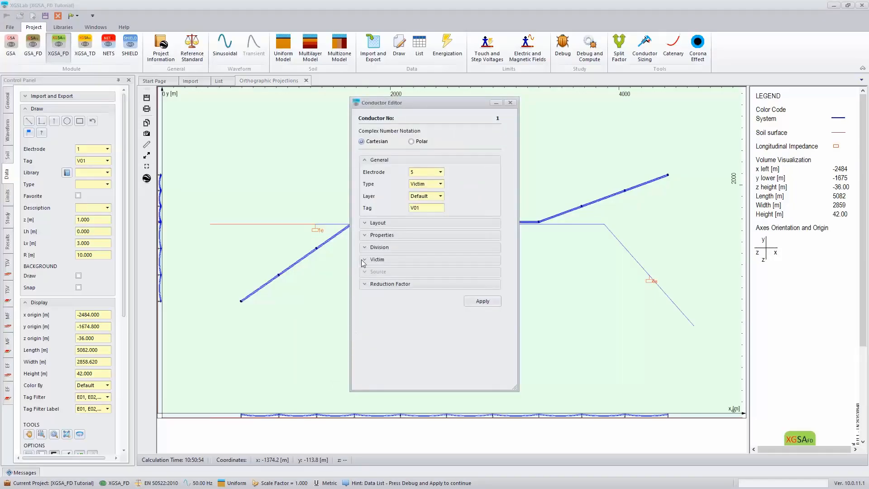
pyautogui.click(363, 259)
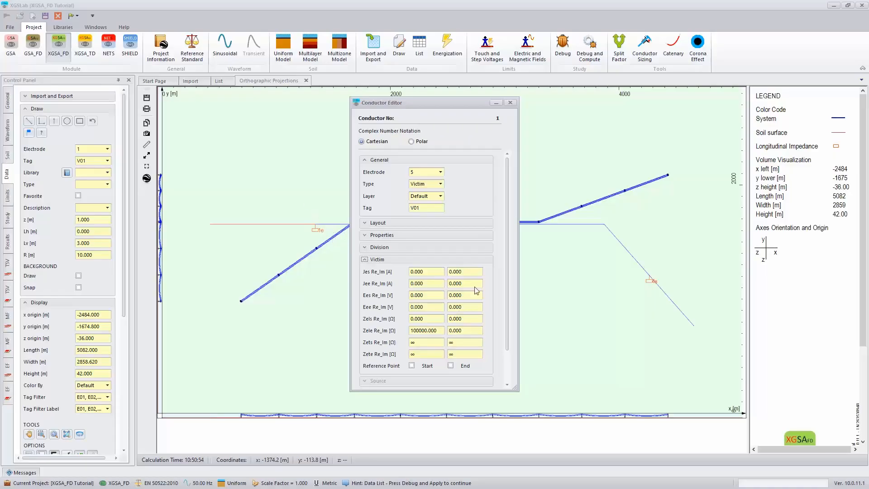
pyautogui.click(510, 103)
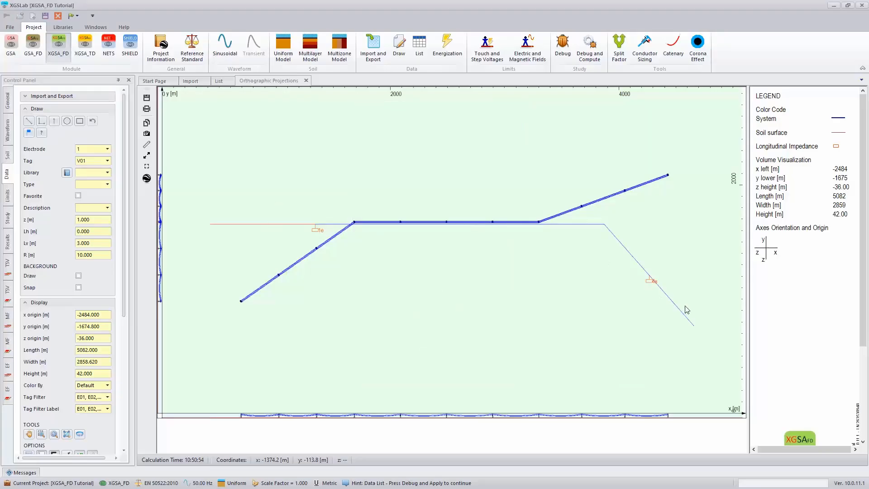
# Step: Simulate infinite length at the start side of the pipeline's first horizontal conductor
pyautogui.click(247, 227)
pyautogui.rightClick(248, 227)
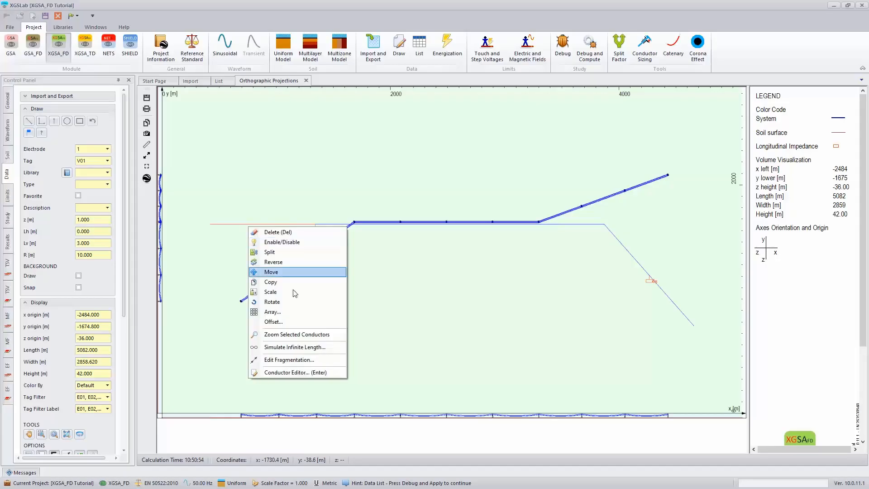
pyautogui.click(295, 347)
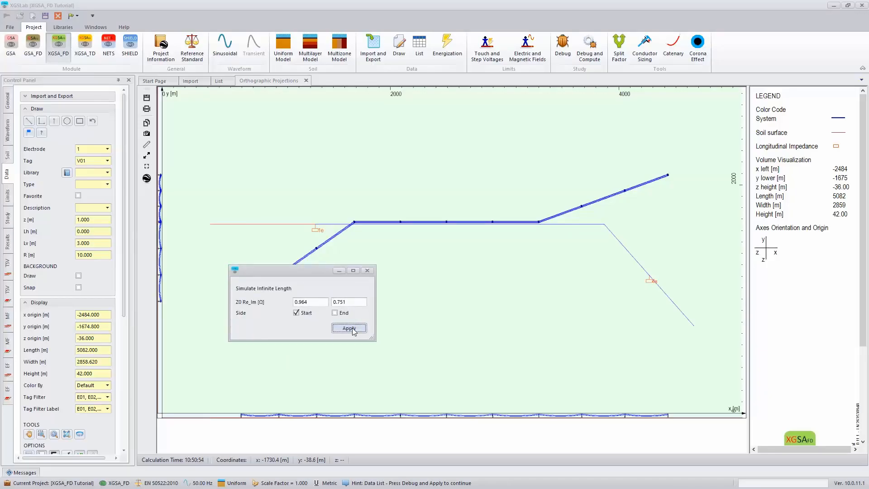
pyautogui.click(352, 328)
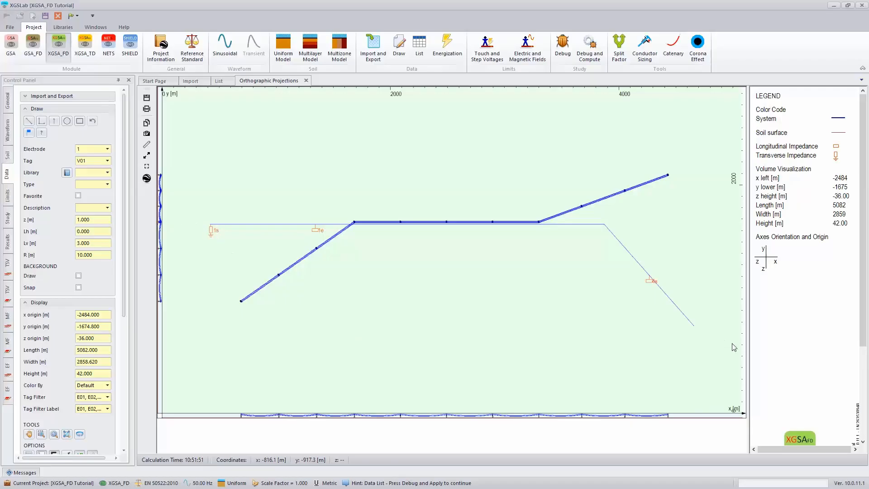
# Step: Simulate infinite length at the end side of the pipeline's last diagonal conductor
pyautogui.click(676, 304)
pyautogui.rightClick(686, 297)
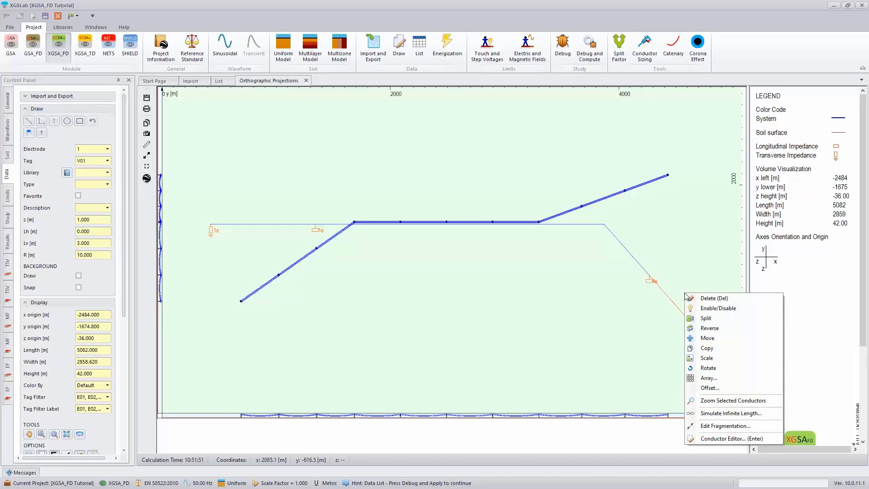
pyautogui.click(747, 416)
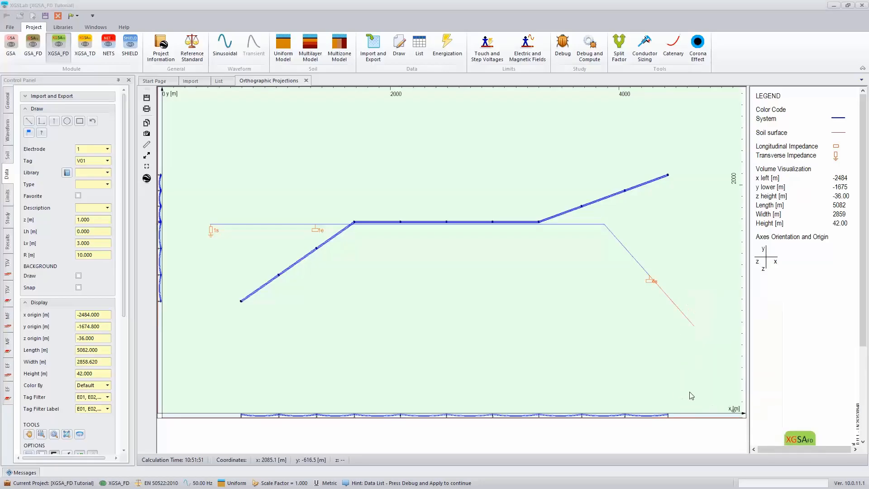
pyautogui.click(272, 310)
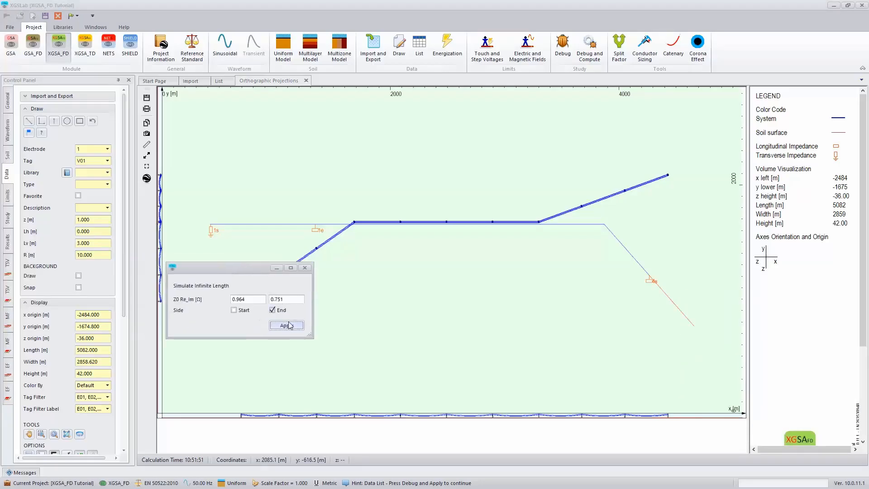
pyautogui.click(290, 326)
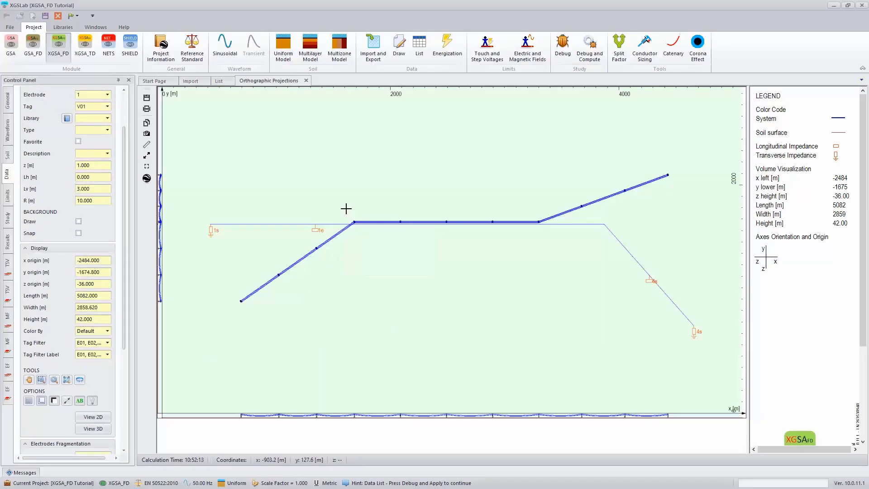
# Step: Examine the source voltage and current of an E01 overhead line conductor in polar notation in the Conductor Editor
pyautogui.moveTo(343, 207); pyautogui.dragTo(404, 234)
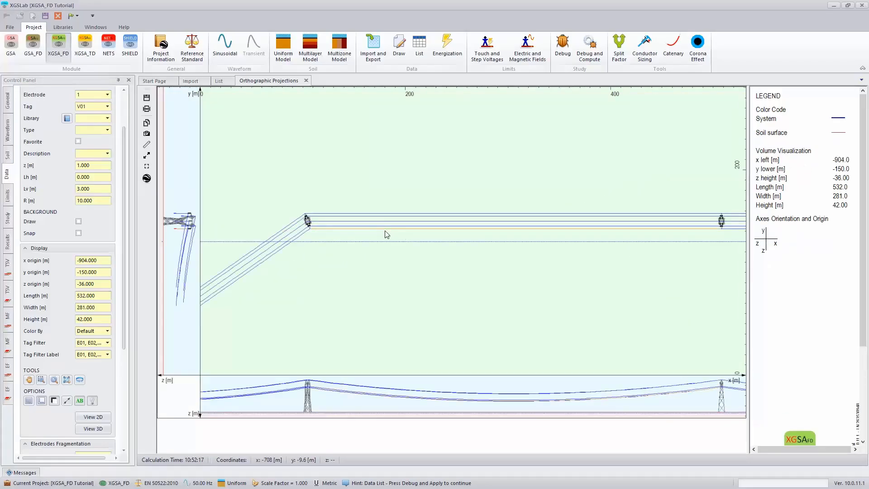
pyautogui.click(385, 231)
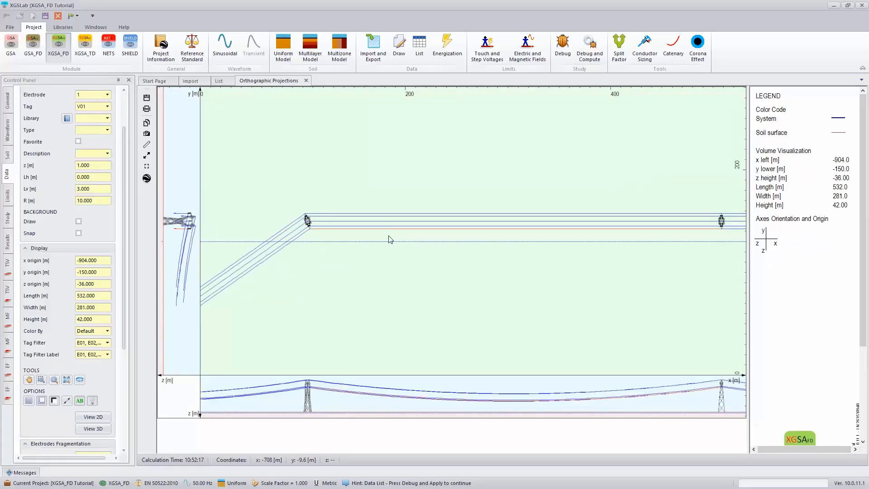
pyautogui.rightClick(388, 238)
pyautogui.click(433, 370)
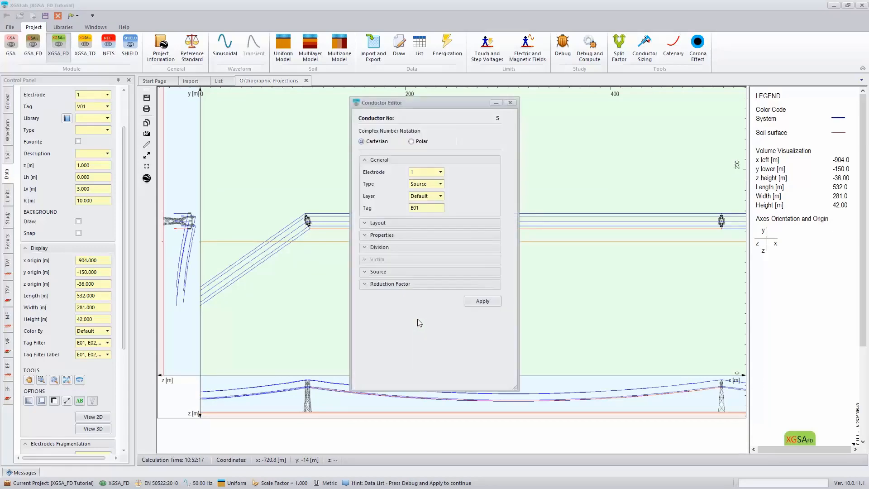
pyautogui.click(375, 273)
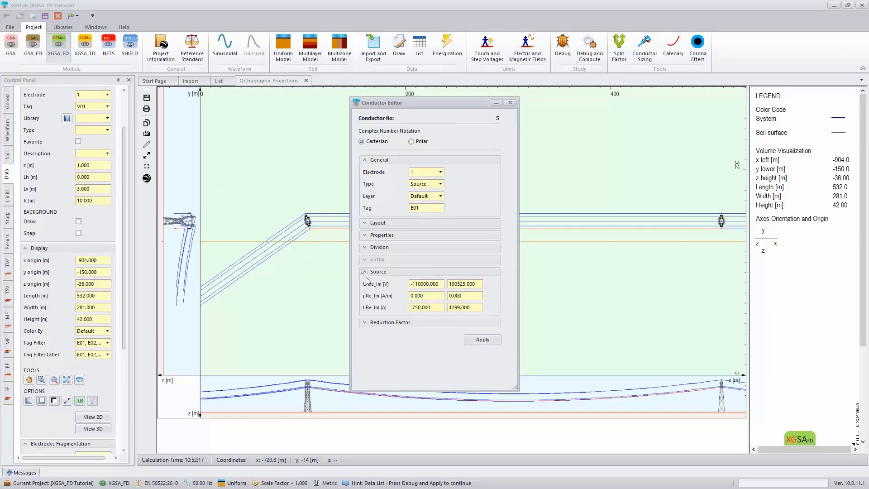
pyautogui.click(410, 141)
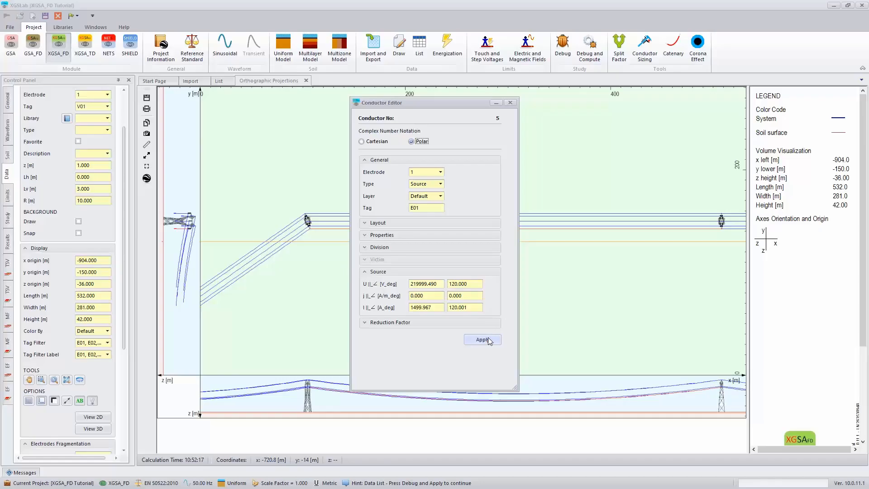
# Step: Debug and compute the whole model, then open the additional impedance results
pyautogui.click(511, 103)
pyautogui.click(67, 379)
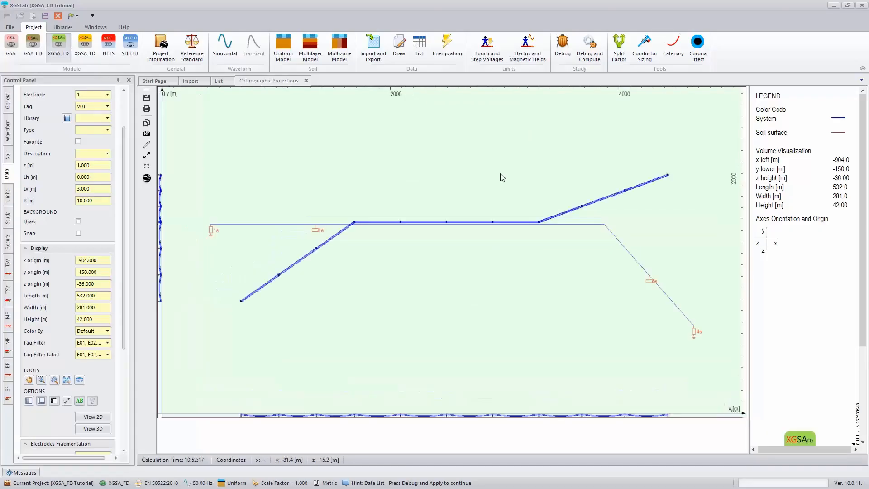
pyautogui.click(590, 50)
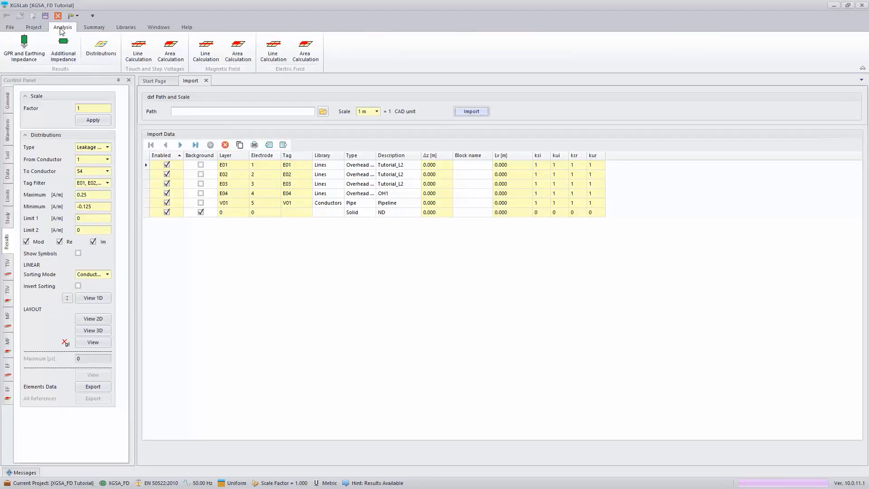
pyautogui.click(65, 48)
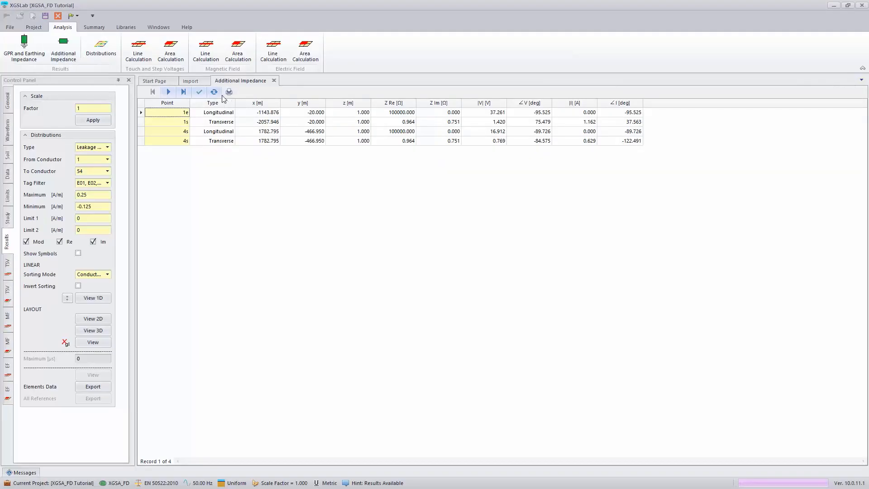
# Step: Plot the 1D potential distribution along the pipeline V01 only, with consecutive sorting and modulus, real and imaginary parts
pyautogui.click(107, 147)
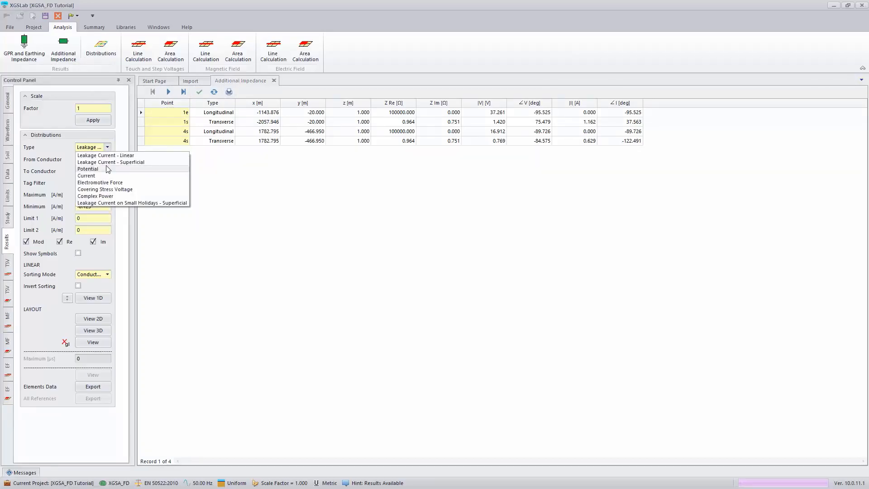
pyautogui.click(108, 169)
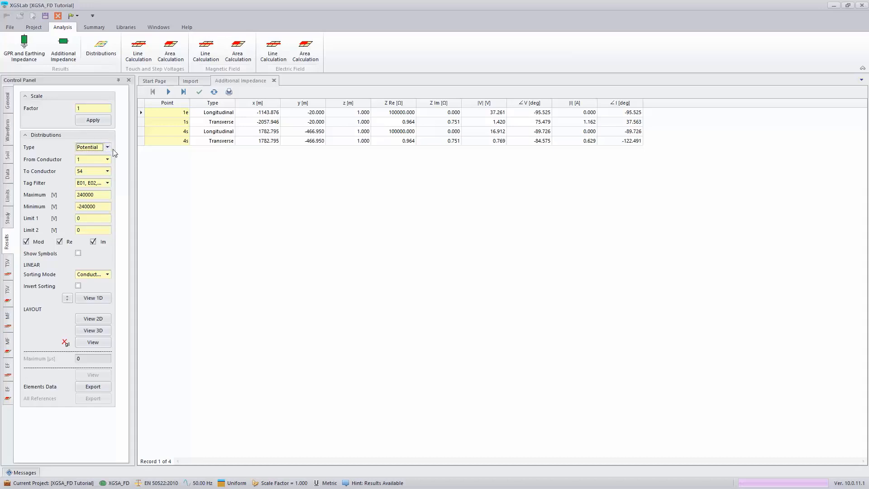
pyautogui.click(108, 182)
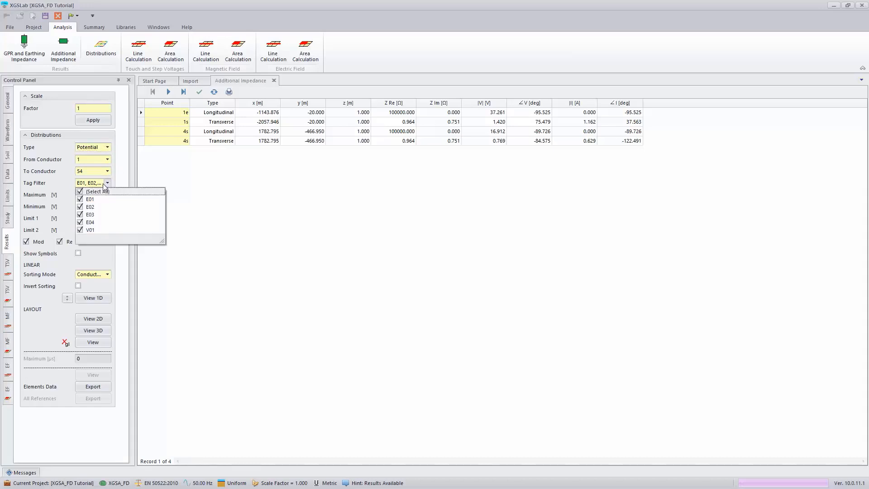
pyautogui.click(81, 192)
pyautogui.click(36, 184)
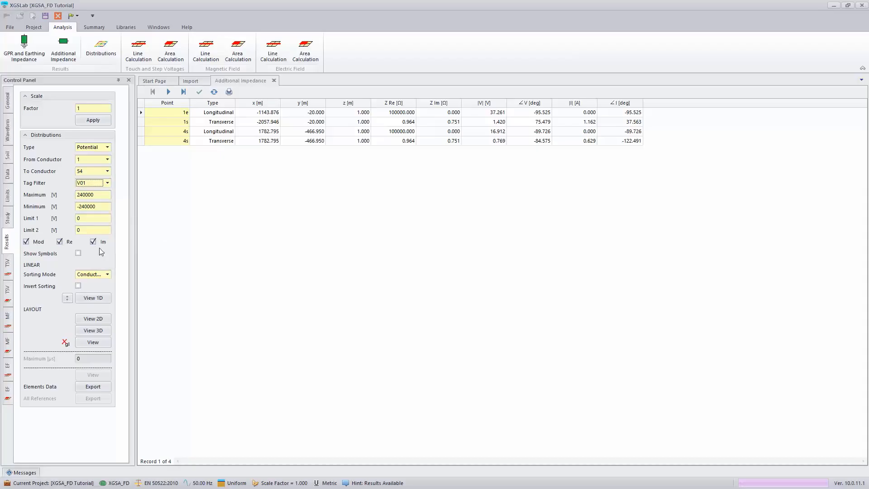
pyautogui.click(104, 274)
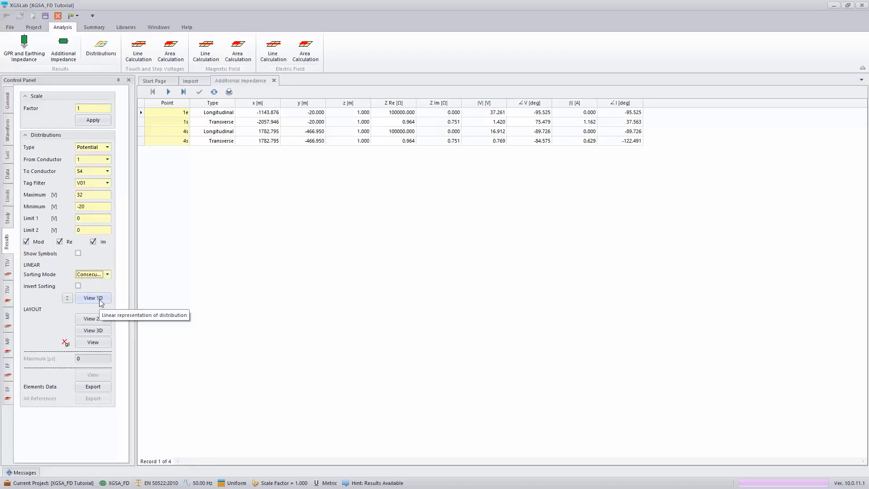
pyautogui.click(101, 302)
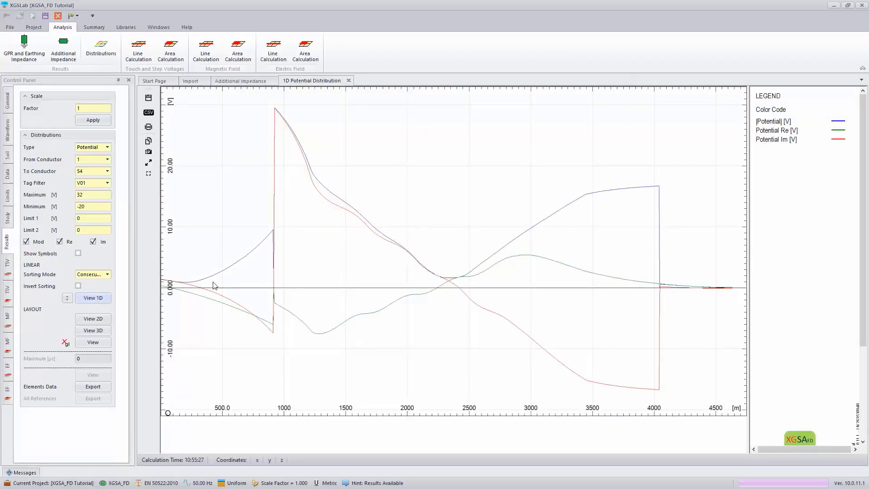
pyautogui.moveTo(244, 268)
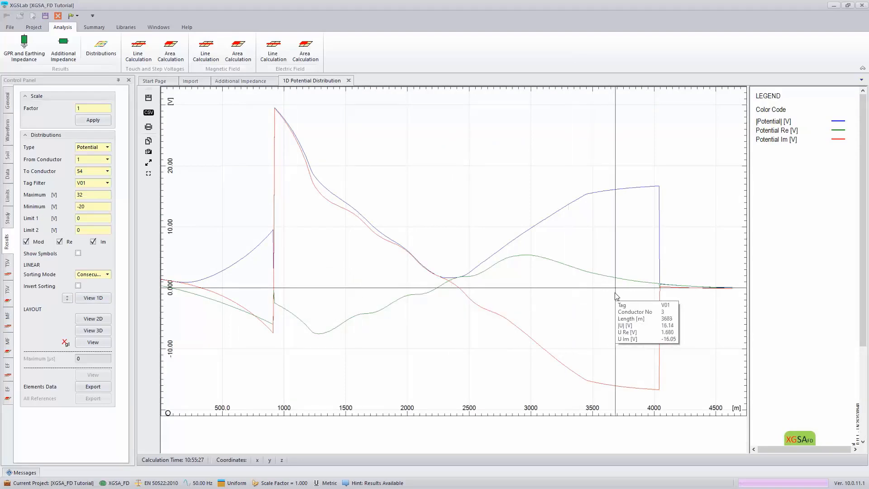
# Step: View the modulus of the pipeline's potential distribution in 2D and in the Xgl 3D view, examining the pipeline close up
pyautogui.click(95, 319)
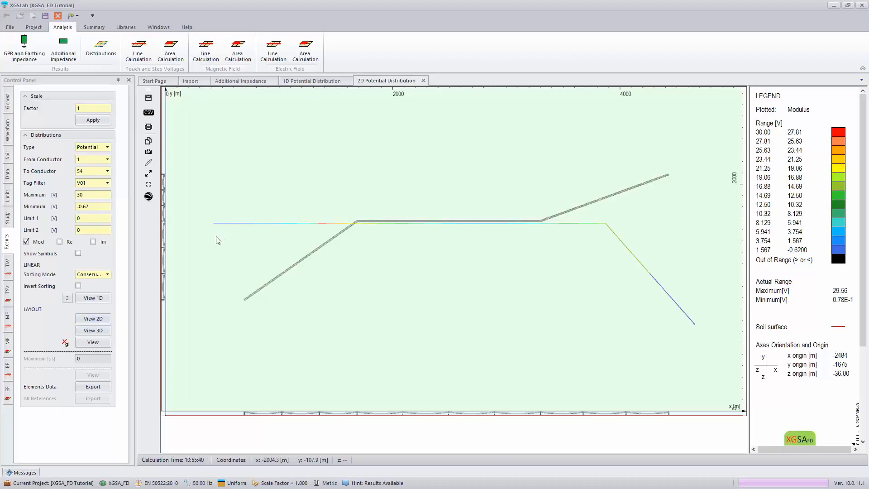
pyautogui.click(98, 347)
pyautogui.click(96, 342)
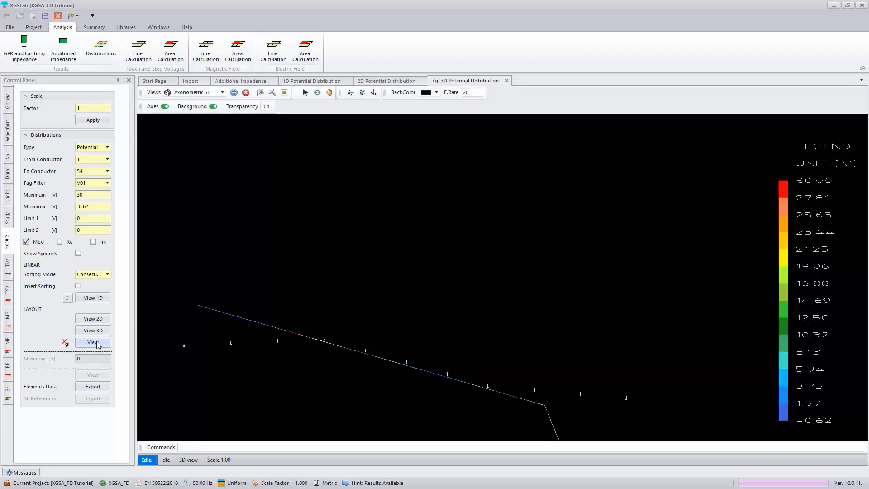
pyautogui.scroll(5, 301, 341)
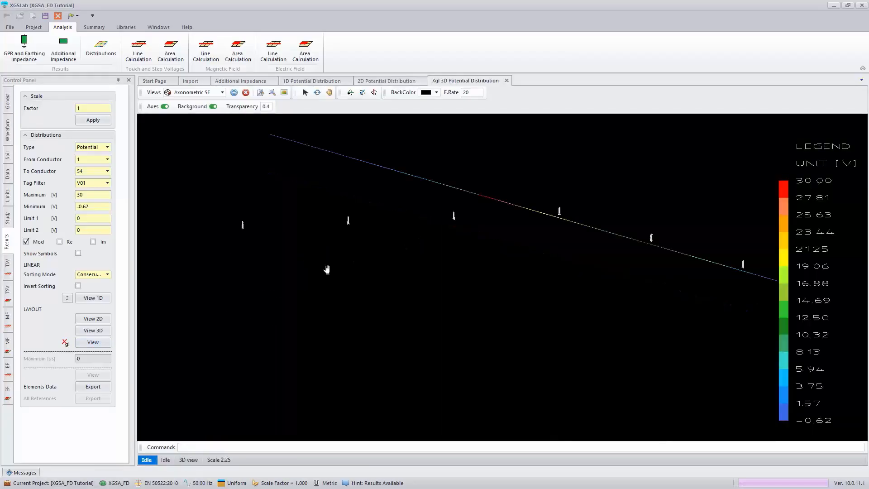
pyautogui.moveTo(596, 181); pyautogui.dragTo(292, 358)
pyautogui.scroll(4, 393, 230)
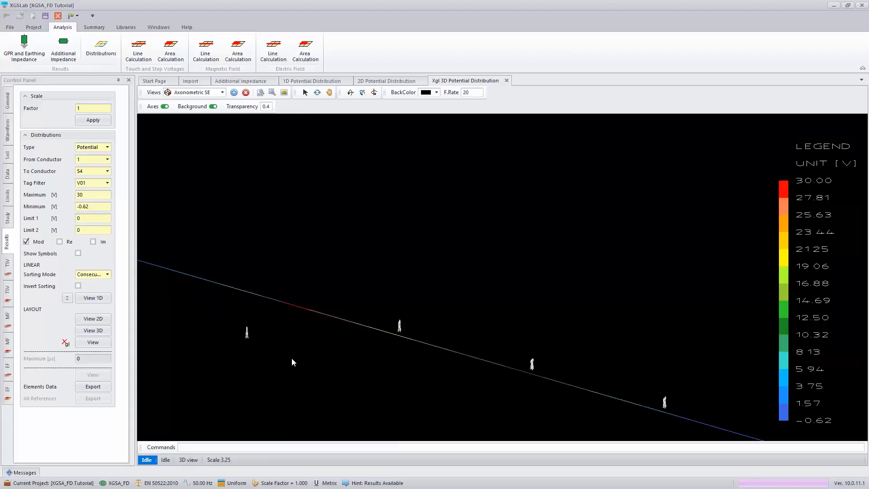
# Step: Plot the 1D current distribution along pipeline V01, first as modulus only and again with real and imaginary parts
pyautogui.click(97, 147)
pyautogui.click(98, 176)
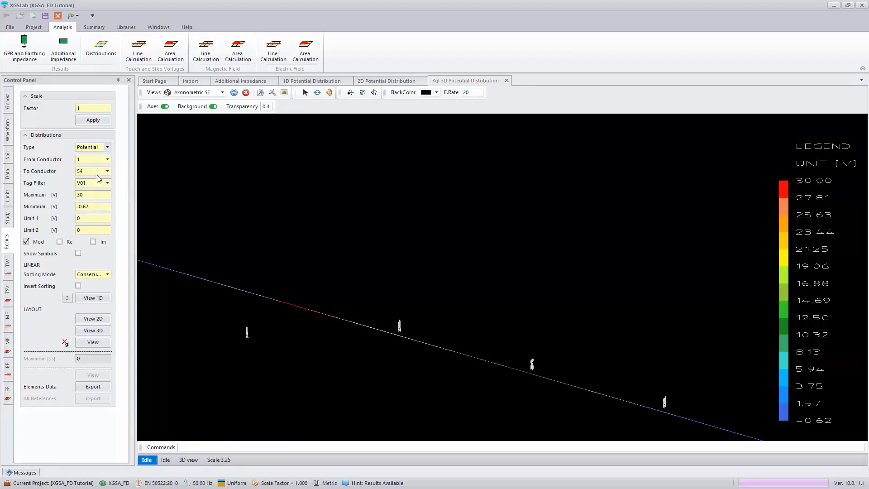
pyautogui.click(94, 299)
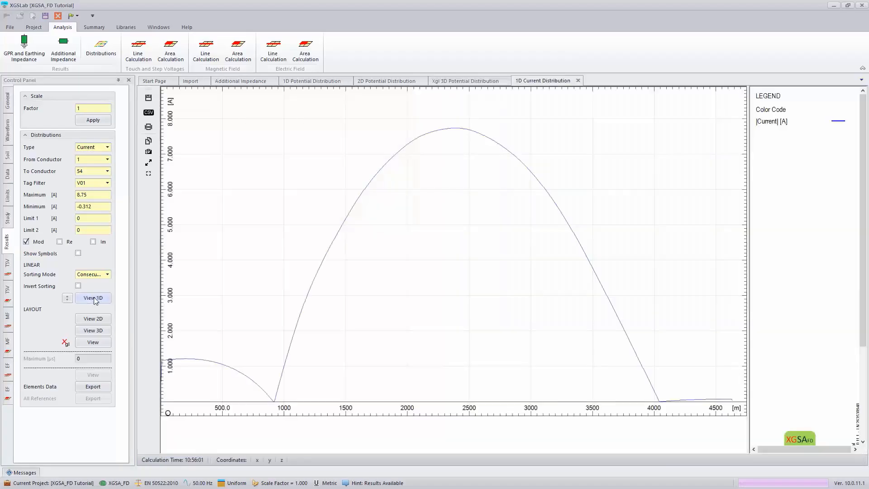
pyautogui.click(80, 245)
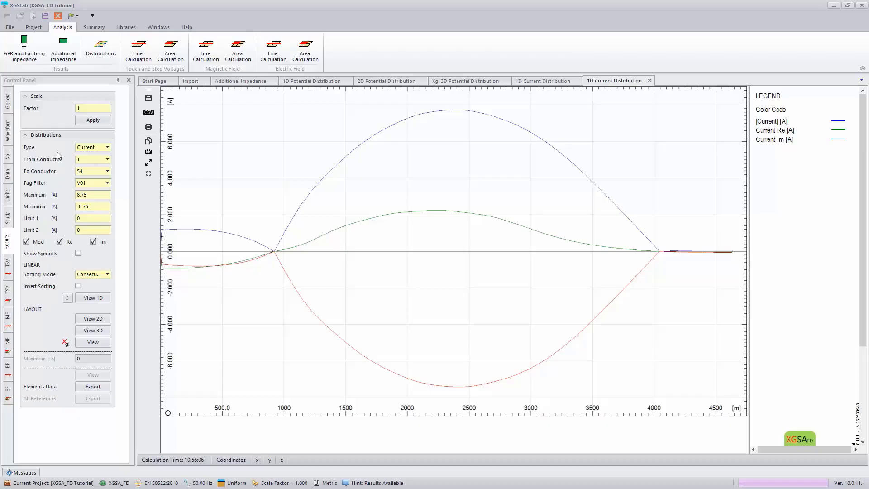
# Step: Return to the orthographic drawing and display only the conductors tagged E01 in 2D
pyautogui.click(34, 27)
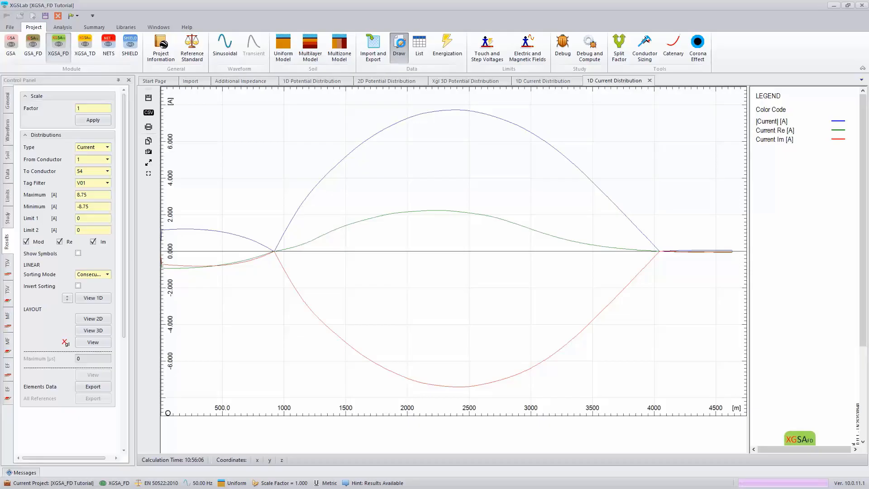
pyautogui.click(400, 45)
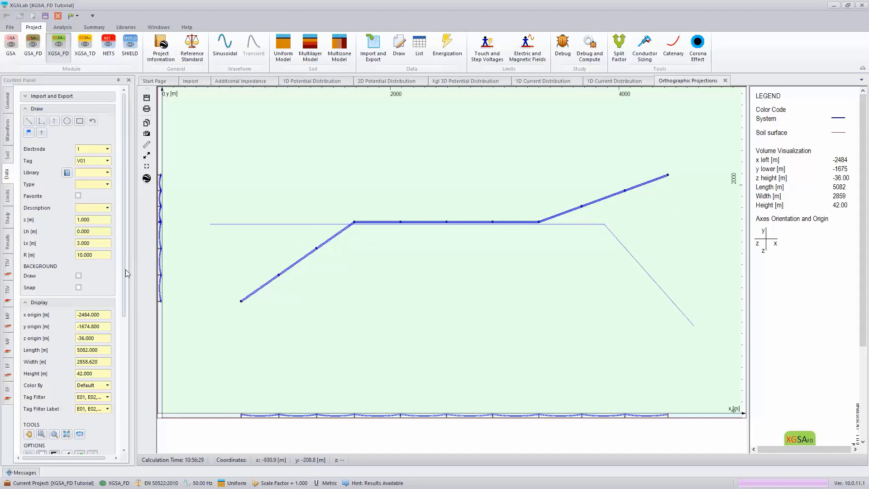
pyautogui.moveTo(124, 269); pyautogui.dragTo(129, 322)
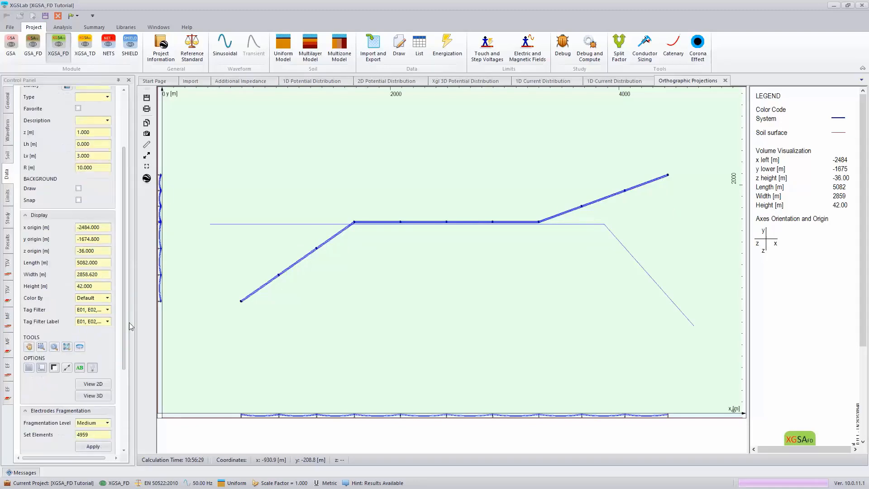
pyautogui.click(107, 310)
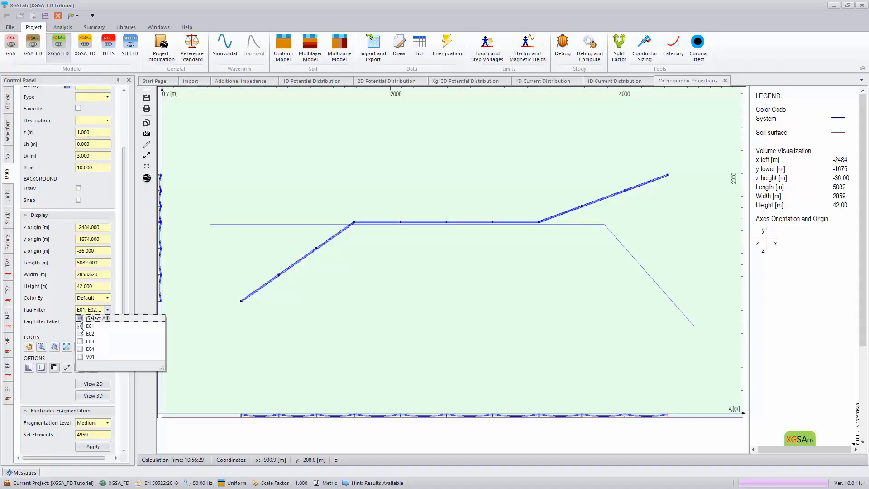
pyautogui.click(47, 329)
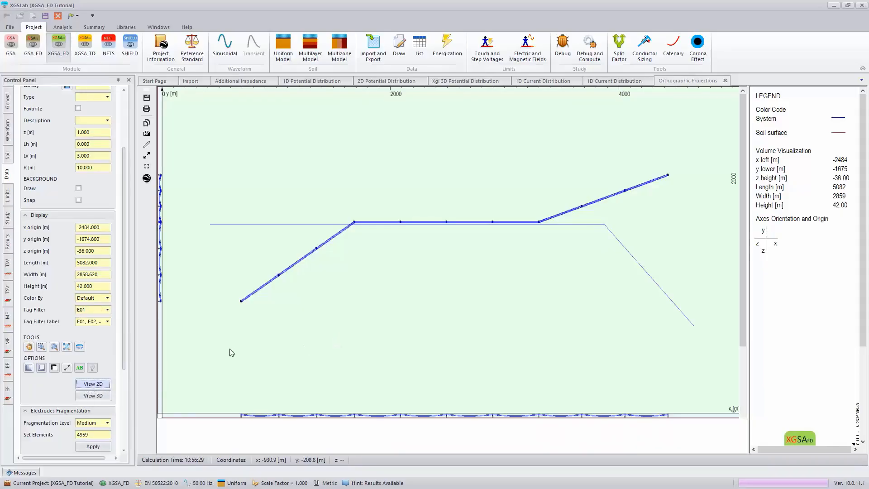
# Step: Set the source current of all E01 conductors to 14000 A at 0 degrees in polar notation, accepting the loss of existing results
pyautogui.click(701, 147)
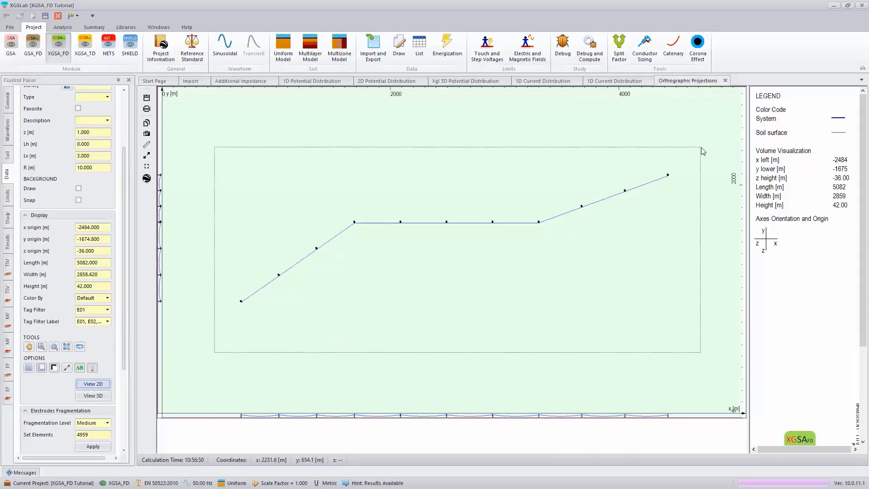
pyautogui.rightClick(545, 160)
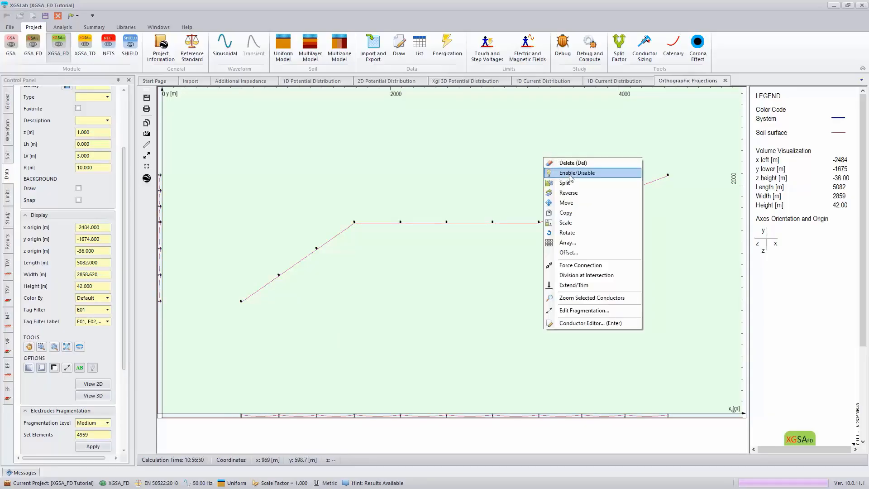
pyautogui.click(591, 324)
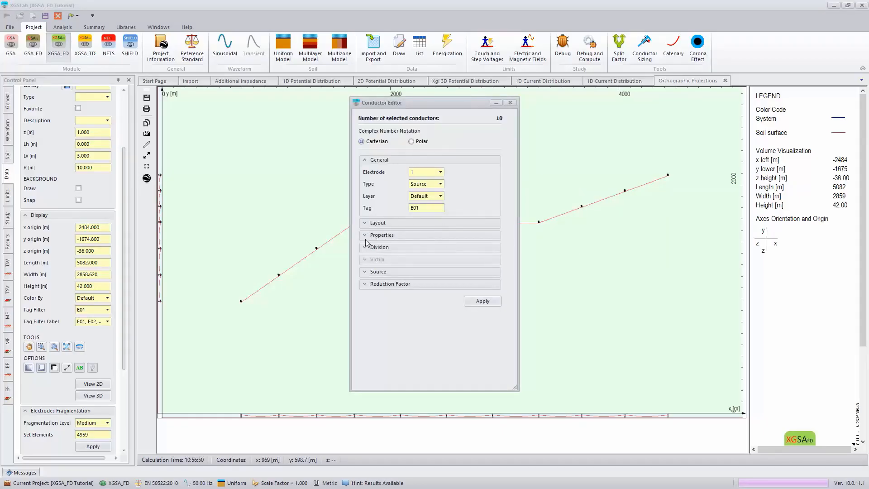
pyautogui.click(365, 272)
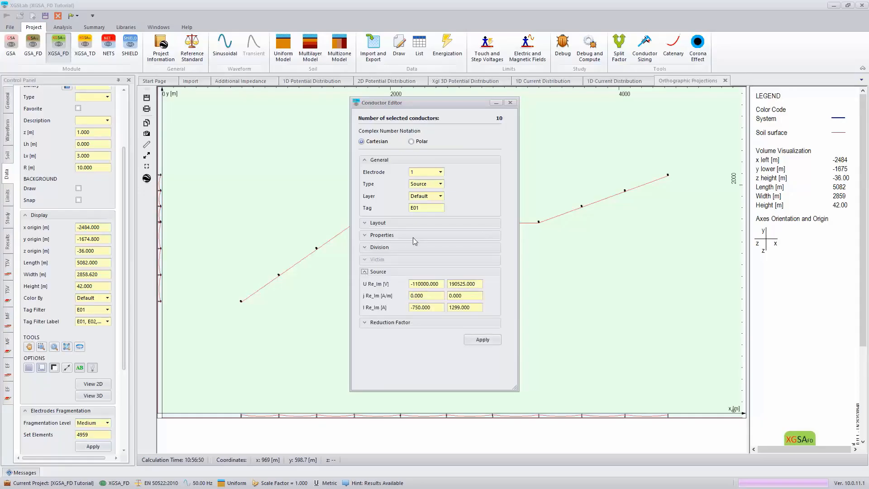
pyautogui.click(411, 141)
pyautogui.doubleClick(434, 304)
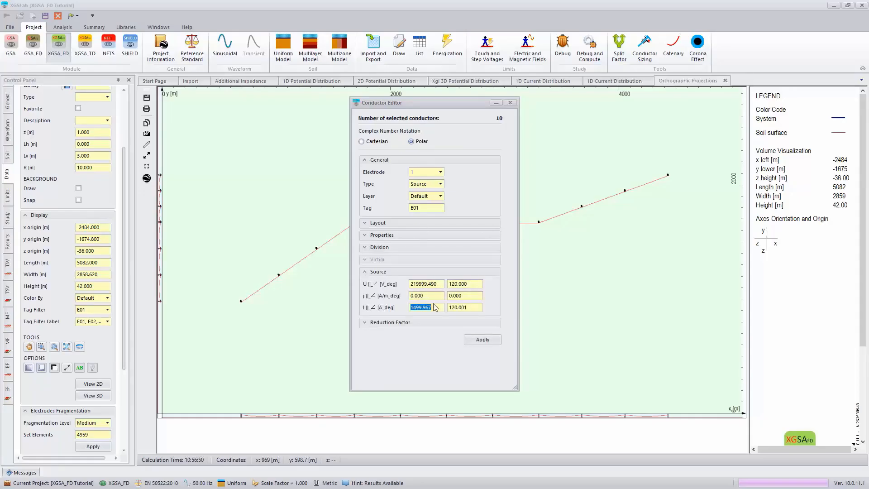
pyautogui.write('14000')
pyautogui.doubleClick(473, 309)
pyautogui.write('0')
pyautogui.click(494, 340)
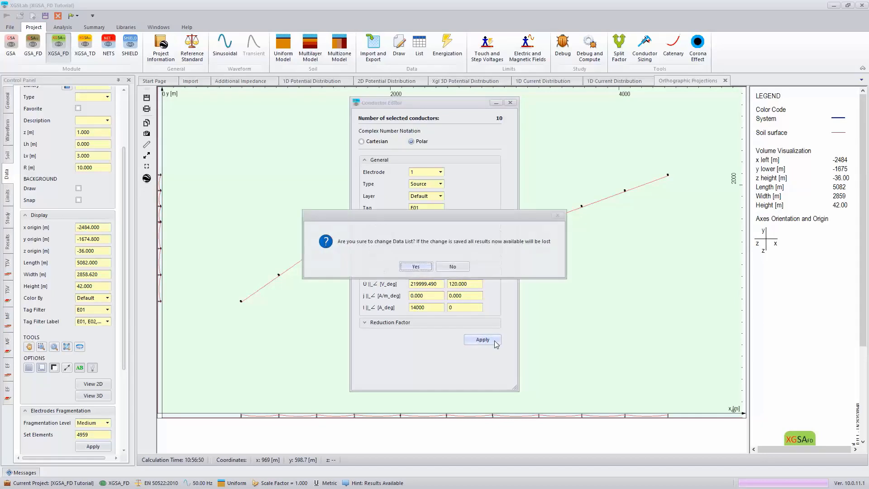
pyautogui.click(416, 267)
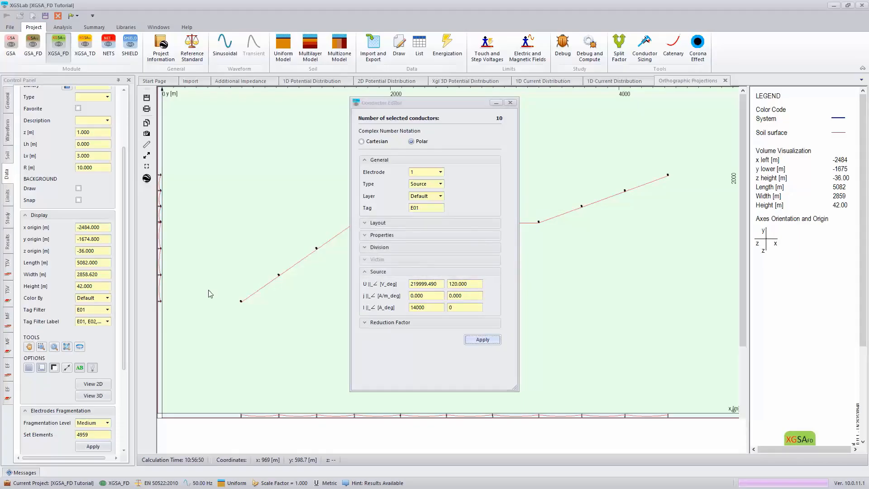
# Step: Change the displayed tags to E02 and E03 only and redraw the 2D view
pyautogui.click(108, 310)
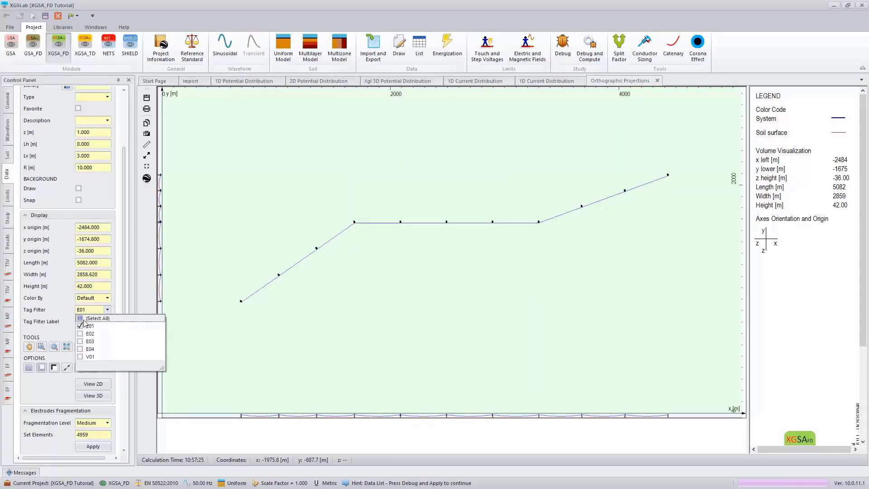
pyautogui.click(80, 319)
pyautogui.click(80, 334)
pyautogui.click(80, 342)
pyautogui.click(51, 327)
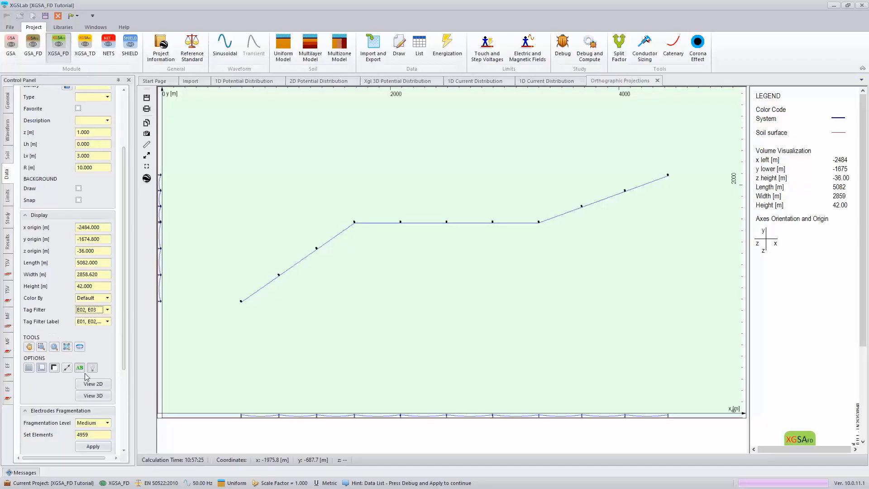
pyautogui.click(92, 383)
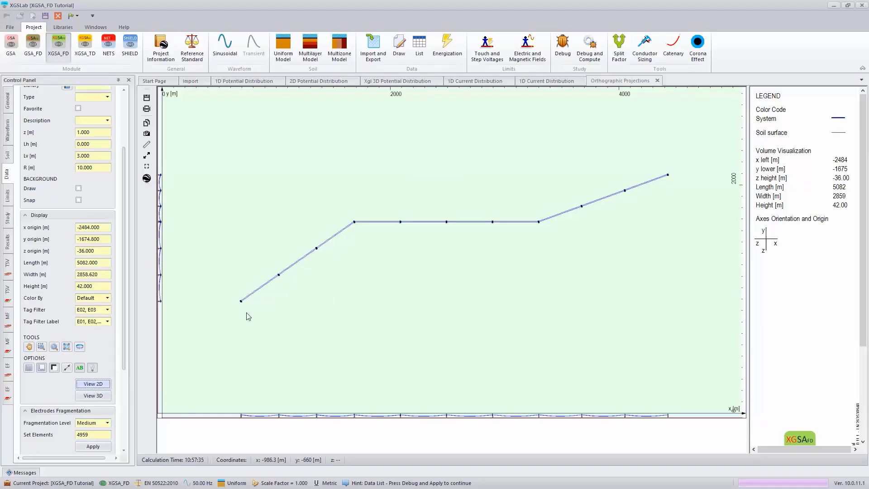
# Step: Select all E02 and E03 conductors and apply a source current to them in polar notation
pyautogui.moveTo(218, 327); pyautogui.dragTo(684, 168)
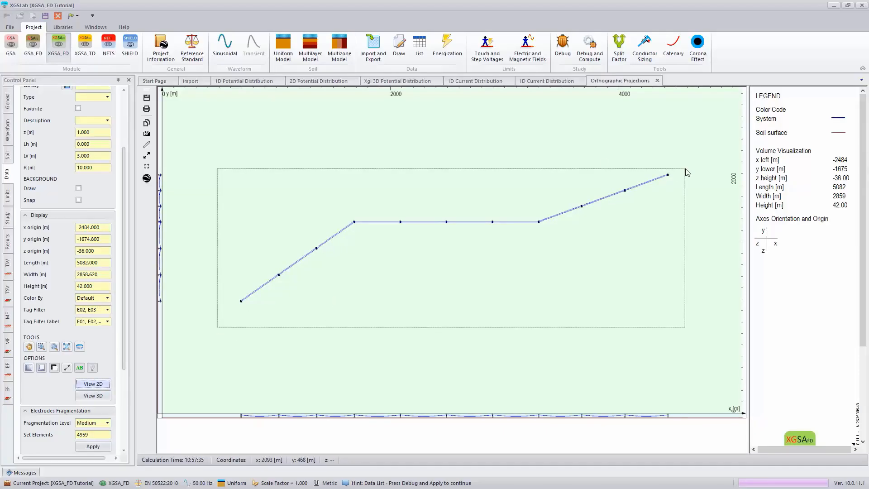
pyautogui.rightClick(536, 152)
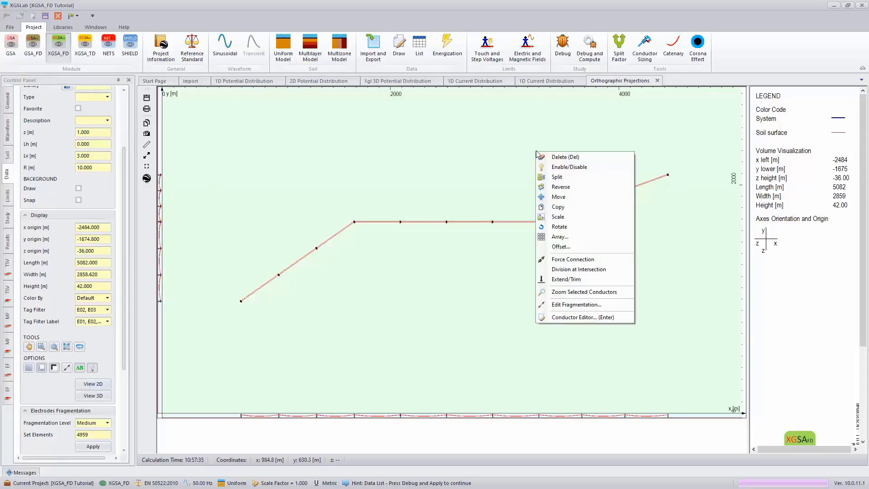
pyautogui.click(594, 319)
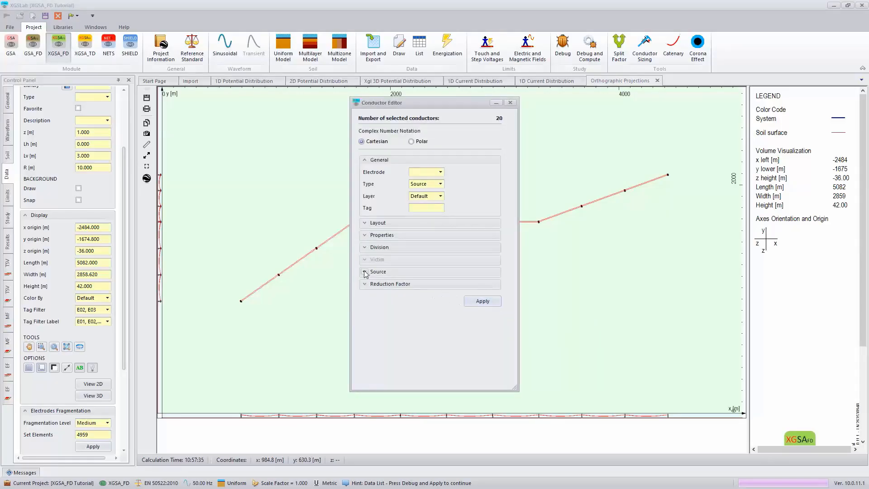
pyautogui.click(369, 273)
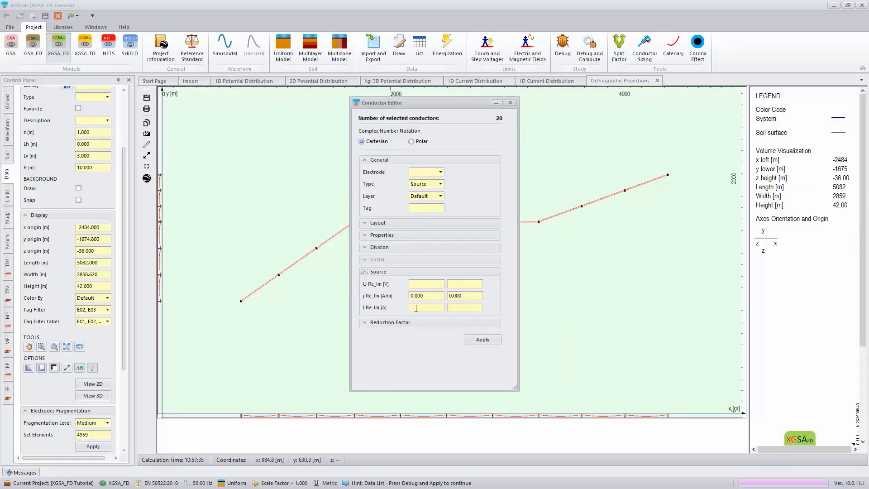
pyautogui.click(417, 141)
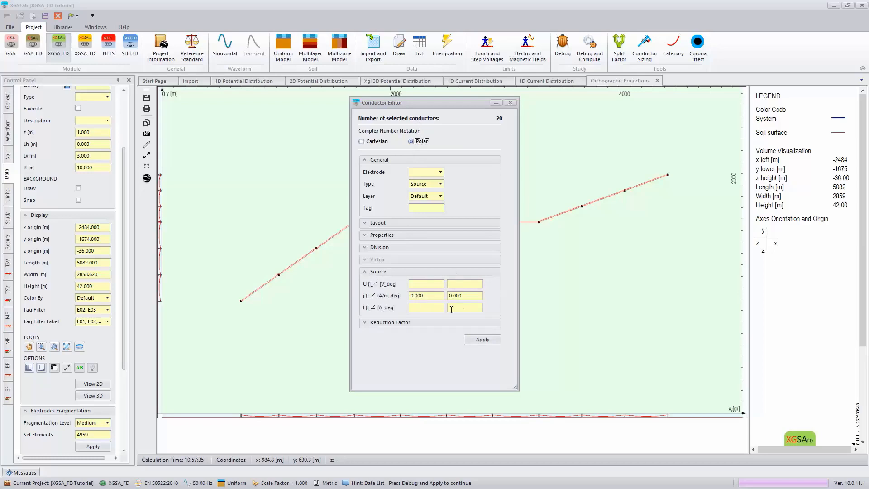
pyautogui.click(435, 307)
pyautogui.click(482, 340)
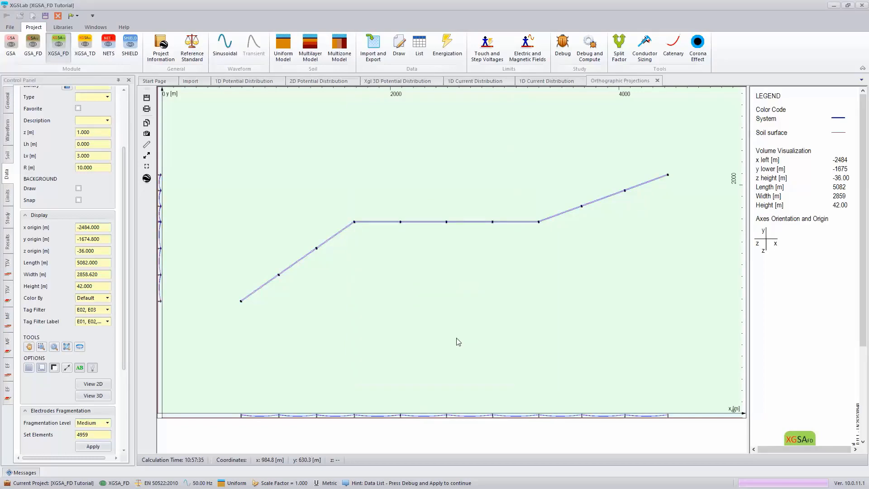
# Step: Include all conductor tags in the display filter and redraw the 2D view
pyautogui.click(108, 309)
pyautogui.click(80, 318)
pyautogui.click(47, 322)
# Step: For the first V01 pipeline conductor, set the real part of the ending longitudinal impedance Zele to 0 Ω
pyautogui.click(254, 228)
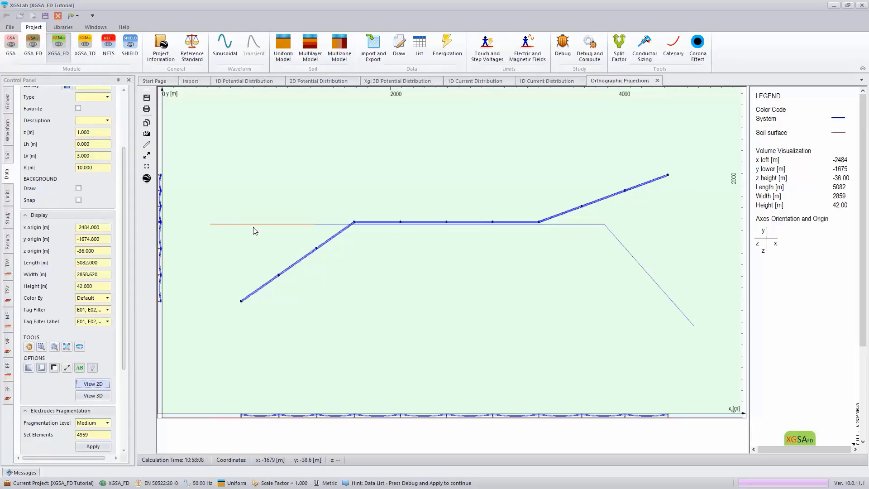
pyautogui.rightClick(255, 231)
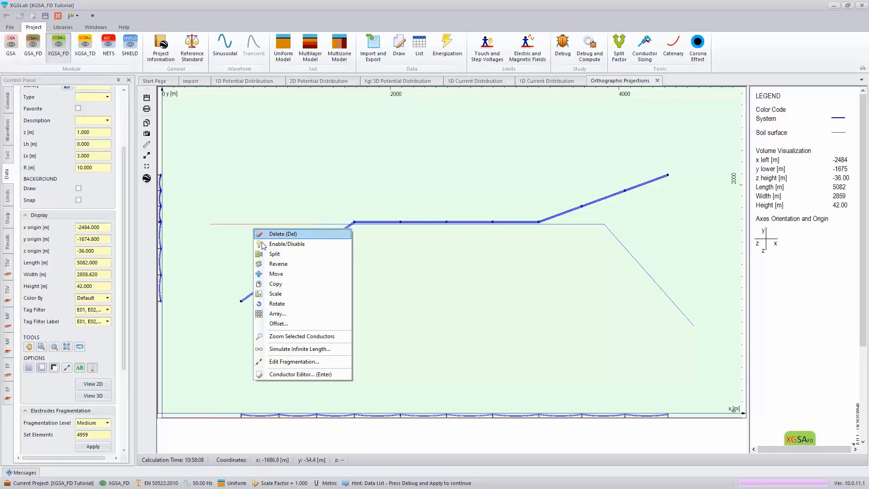
pyautogui.click(299, 375)
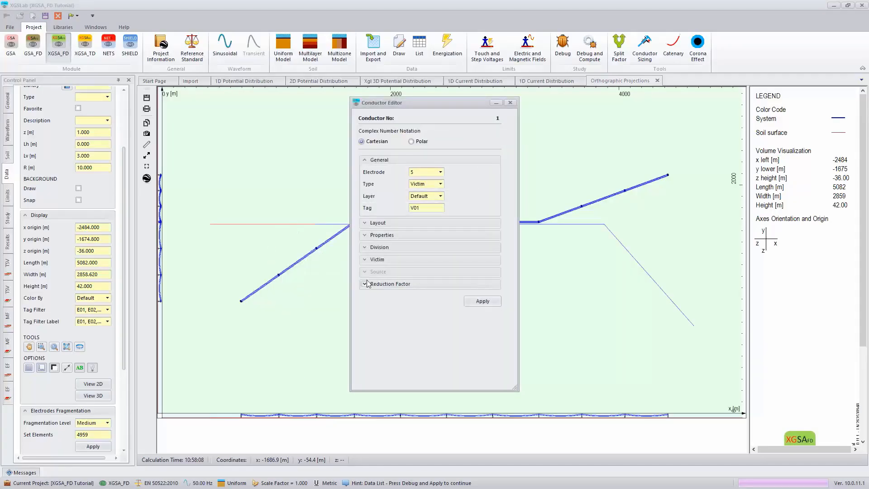
pyautogui.click(364, 260)
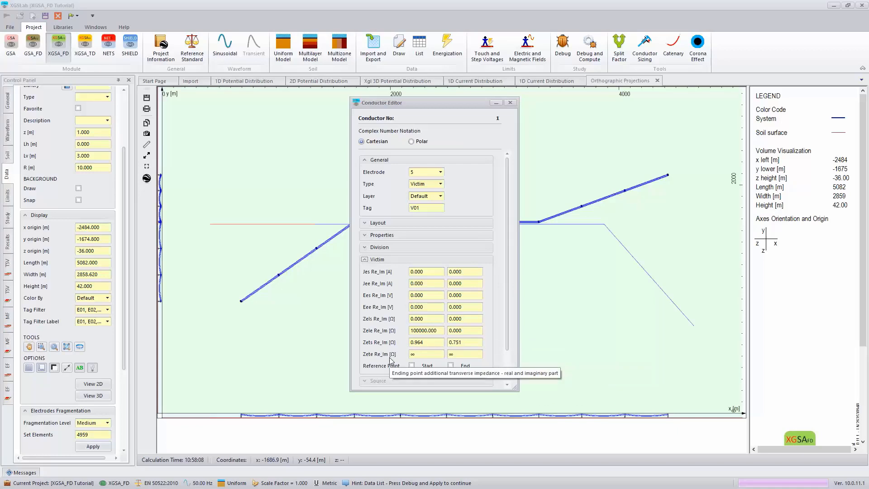
pyautogui.doubleClick(433, 330)
pyautogui.write('0')
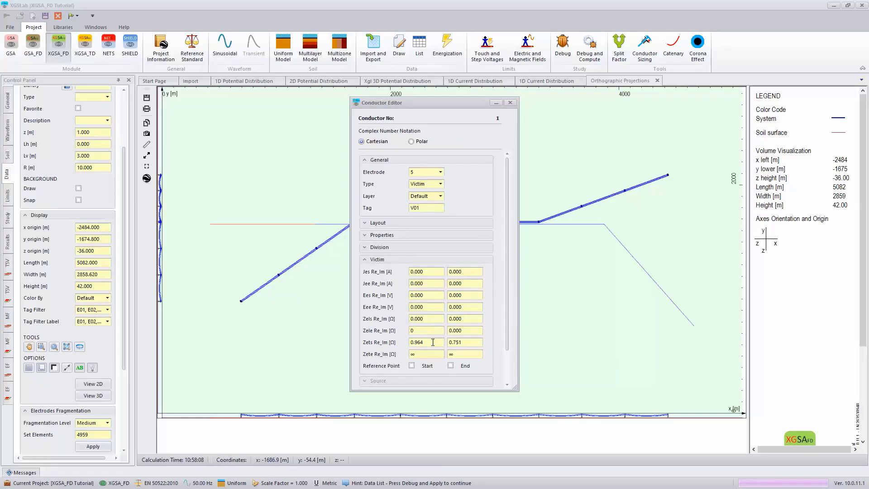
# Step: In Cartesian notation, set the first V01 conductor's ending transverse impedance Zete to 10 Ω real and 0 Ω imaginary, and apply the changes
pyautogui.click(411, 141)
pyautogui.click(384, 142)
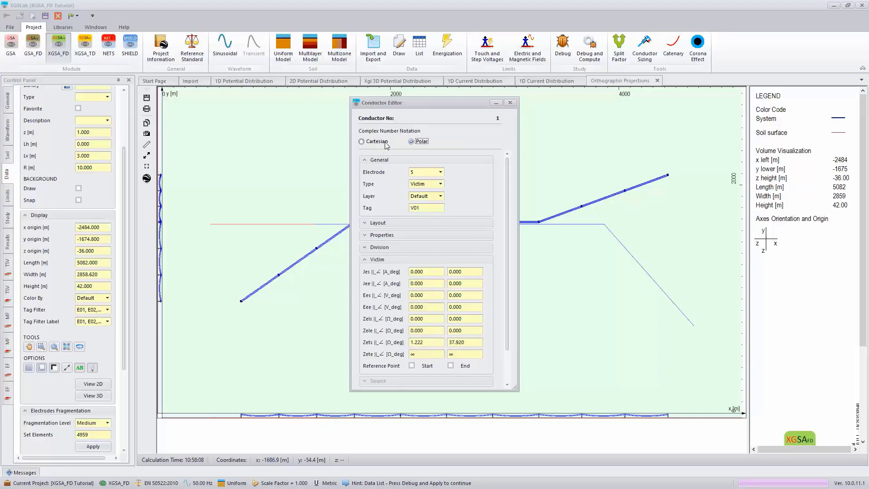
pyautogui.click(426, 353)
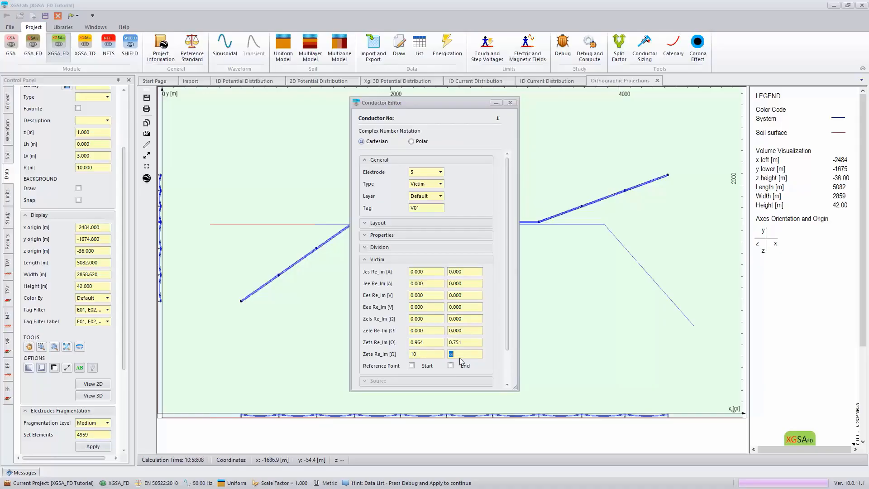
pyautogui.write('0')
pyautogui.scroll(-2, 492, 390)
pyautogui.click(483, 375)
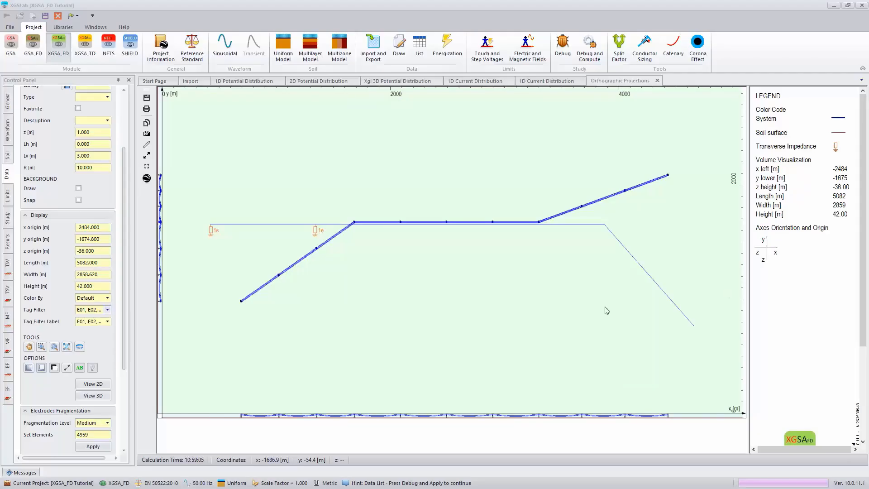
# Step: On the final V01 conductor, set the starting longitudinal impedance Zels to 0 Ω and starting transverse impedance Zets to 5 Ω real, 0 imaginary, and apply
pyautogui.rightClick(669, 308)
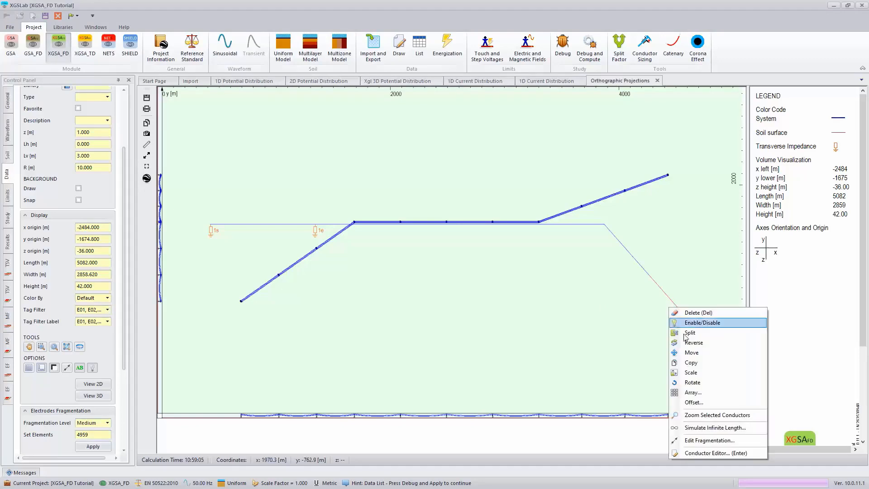
pyautogui.click(720, 452)
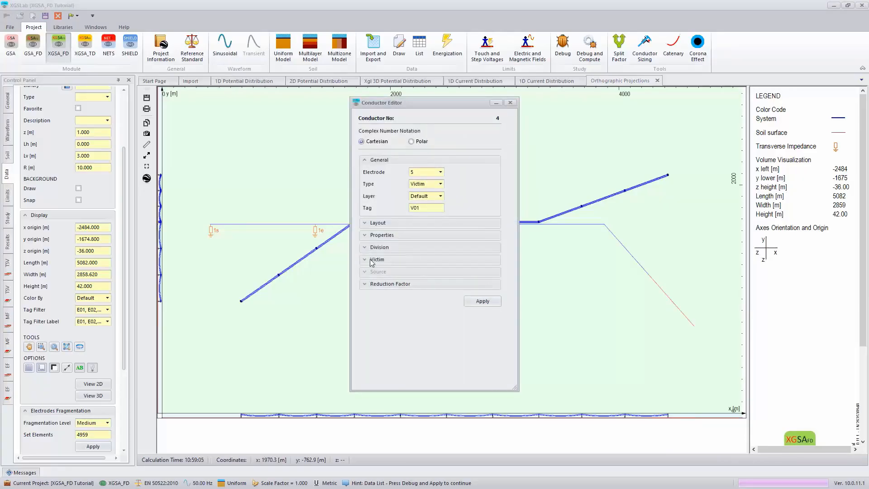
pyautogui.click(370, 261)
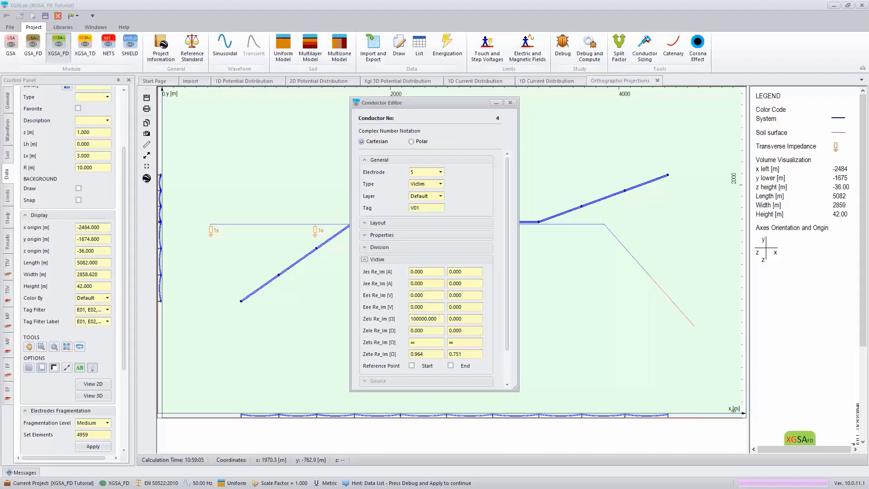
pyautogui.doubleClick(432, 344)
pyautogui.write('0')
pyautogui.scroll(-1, 456, 343)
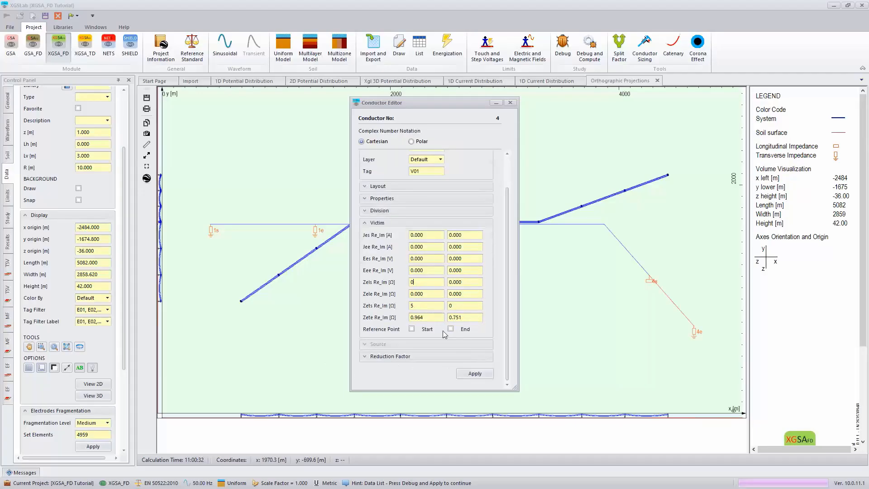
pyautogui.click(474, 373)
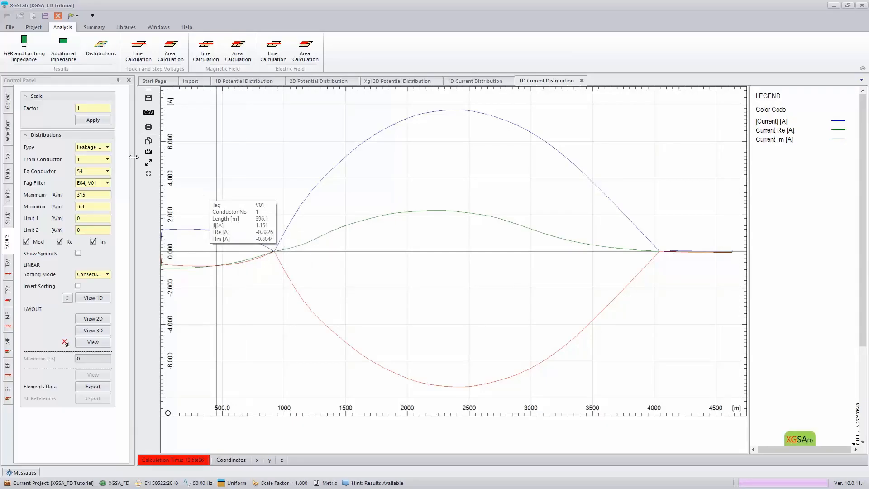
# Step: Plot the 1D potential distribution along pipeline V01 with consecutive sorting, including modulus, real and imaginary parts
pyautogui.click(109, 148)
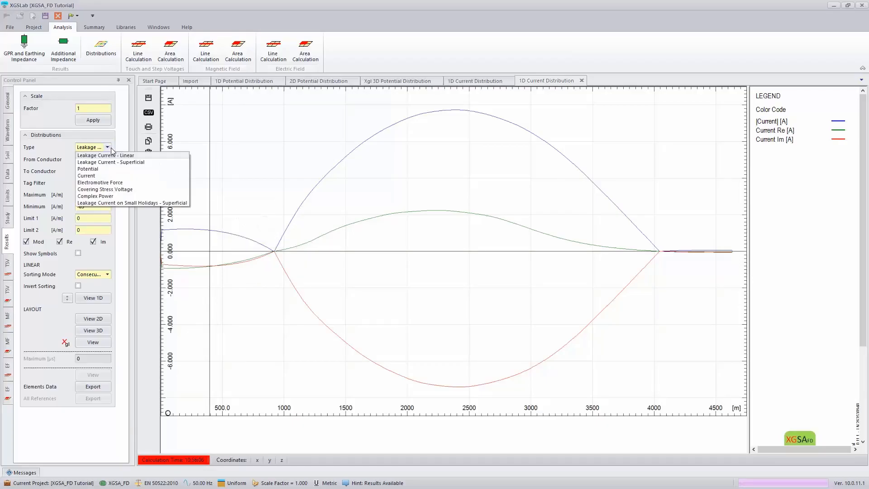
pyautogui.click(100, 171)
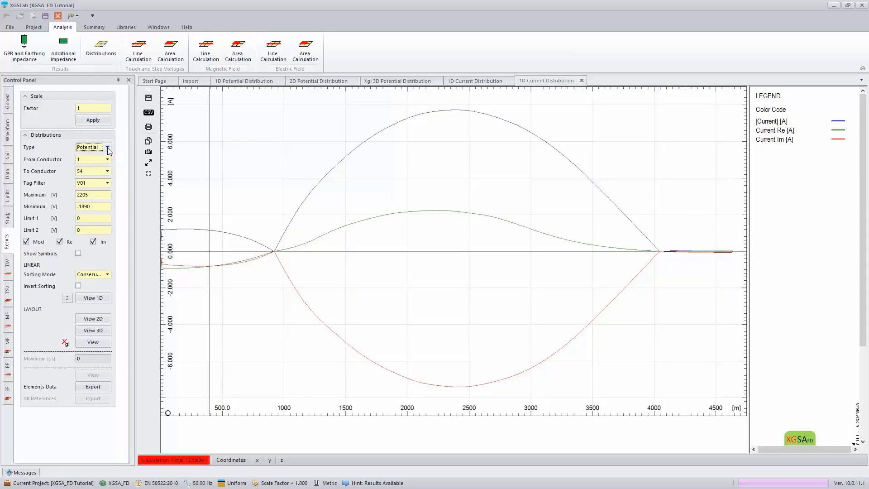
pyautogui.click(108, 183)
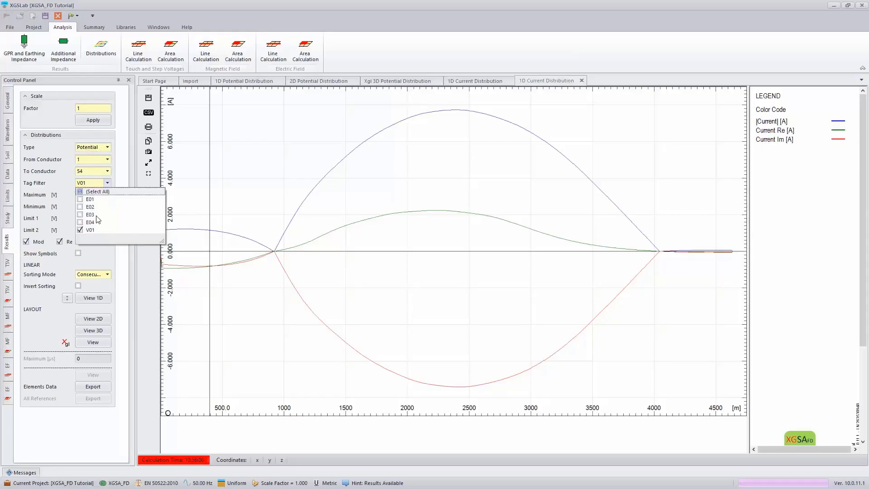
pyautogui.click(50, 186)
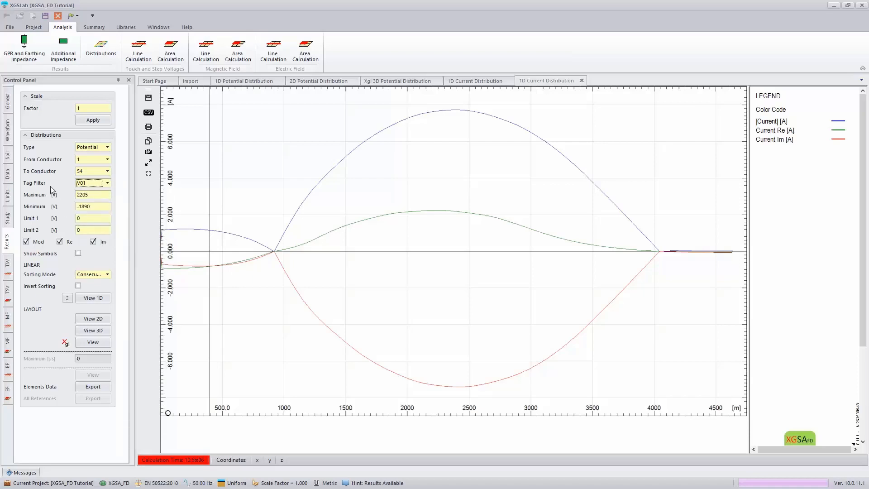
pyautogui.click(108, 274)
pyautogui.click(103, 290)
pyautogui.click(89, 302)
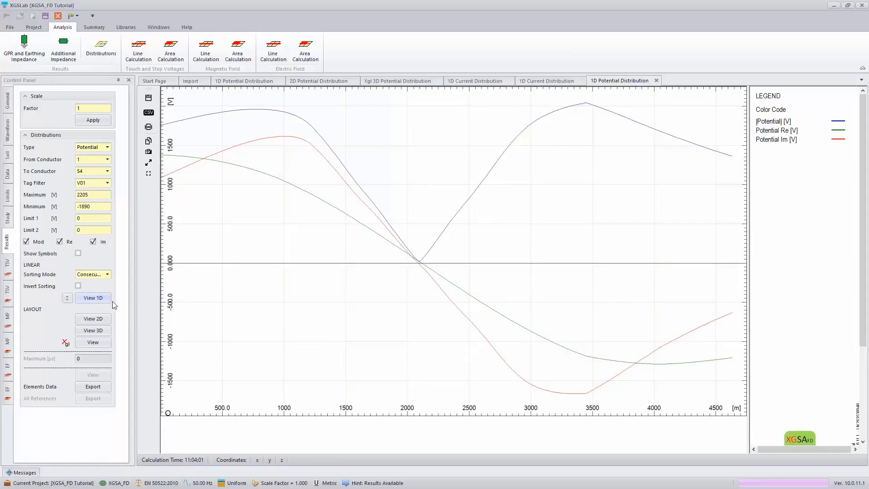
pyautogui.moveTo(177, 300)
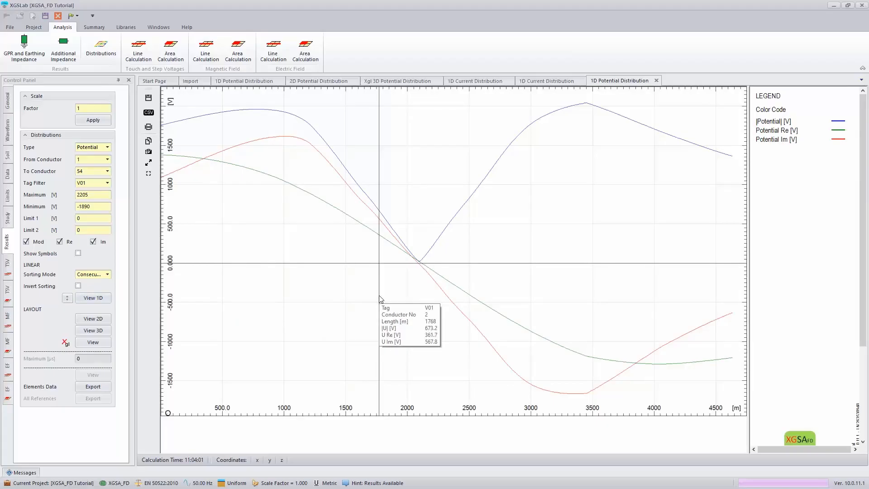
# Step: Switch the distribution type to Current for a 1D plot along pipeline V01
pyautogui.click(107, 148)
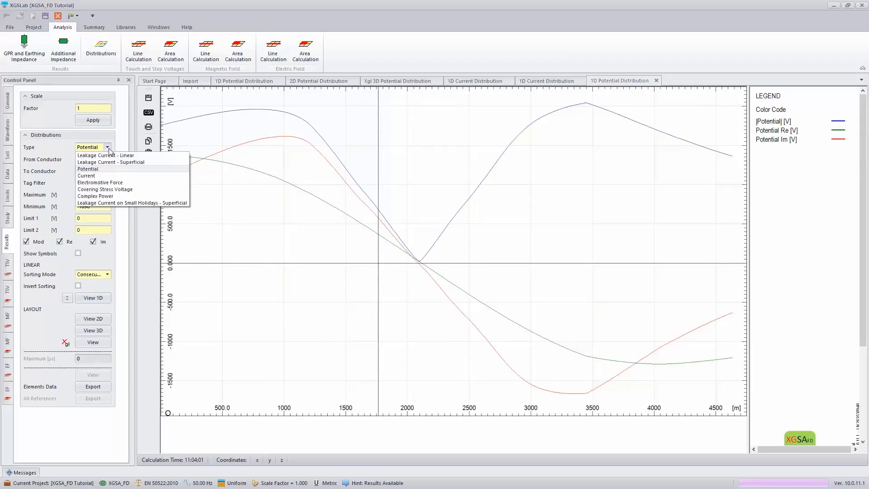
pyautogui.click(101, 176)
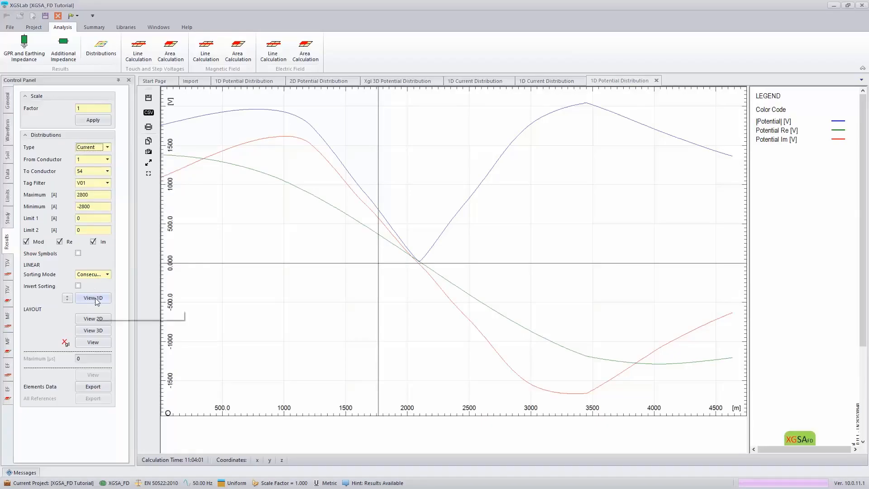